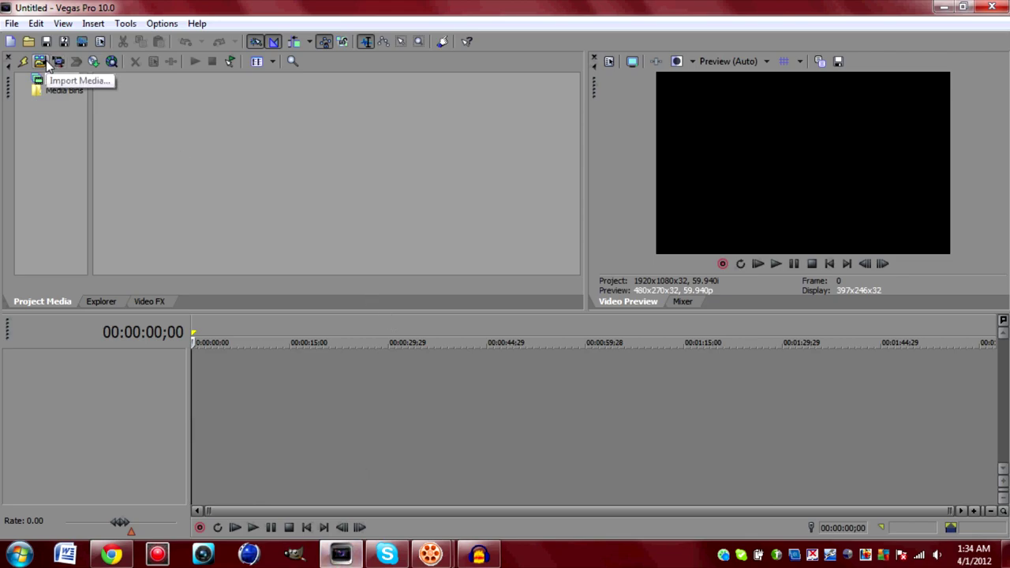
Import 'mw3 barrett collat wallbang.avi' from My Videos into Project Media
left_click(41, 62)
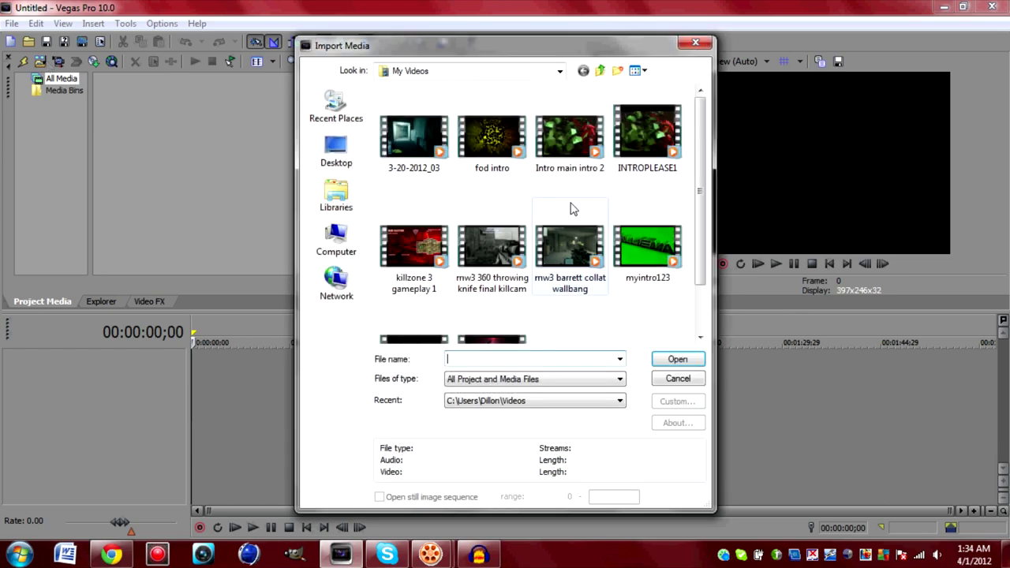
left_click_drag(702, 170, 707, 241)
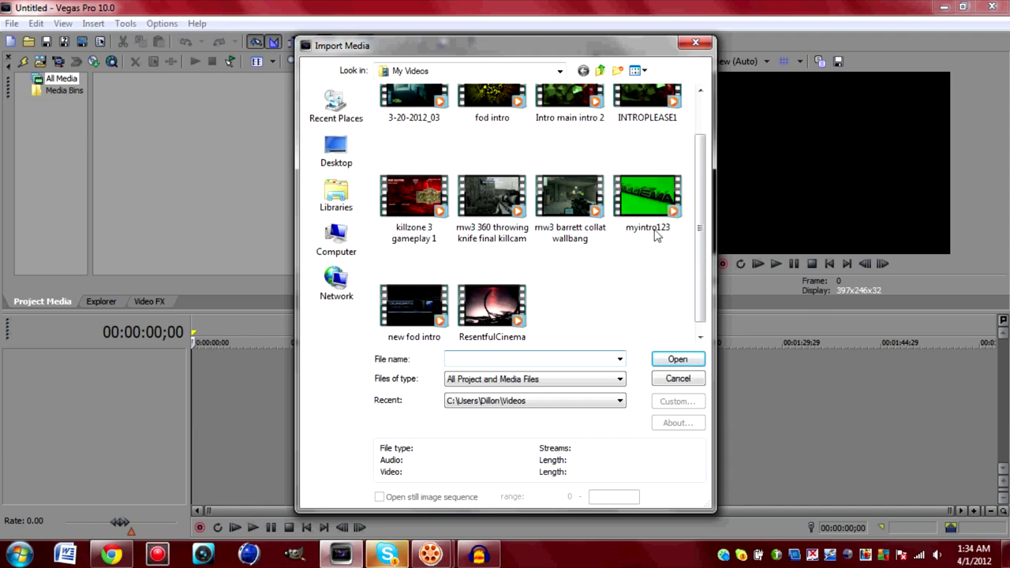
left_click(597, 236)
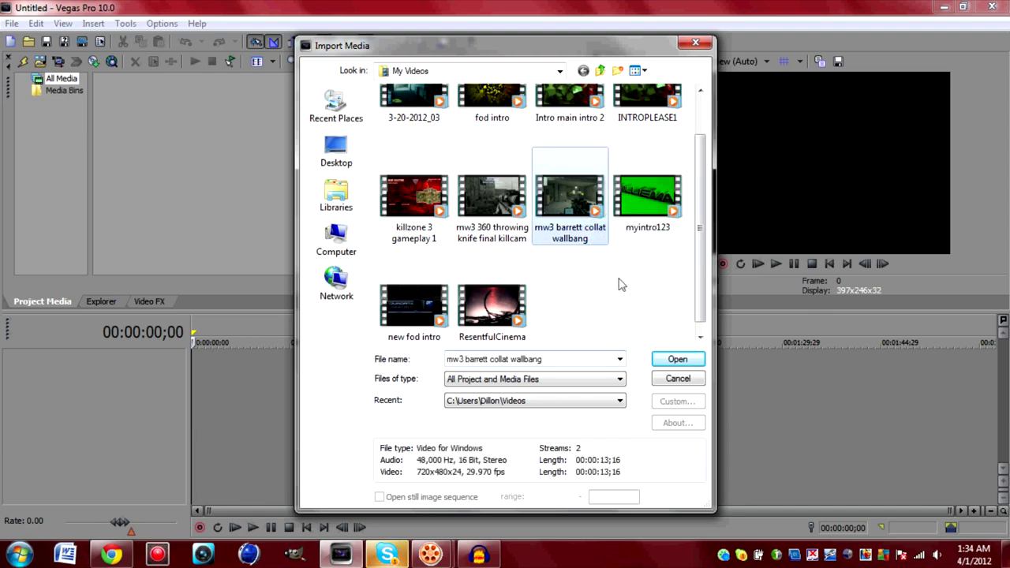
left_click(676, 362)
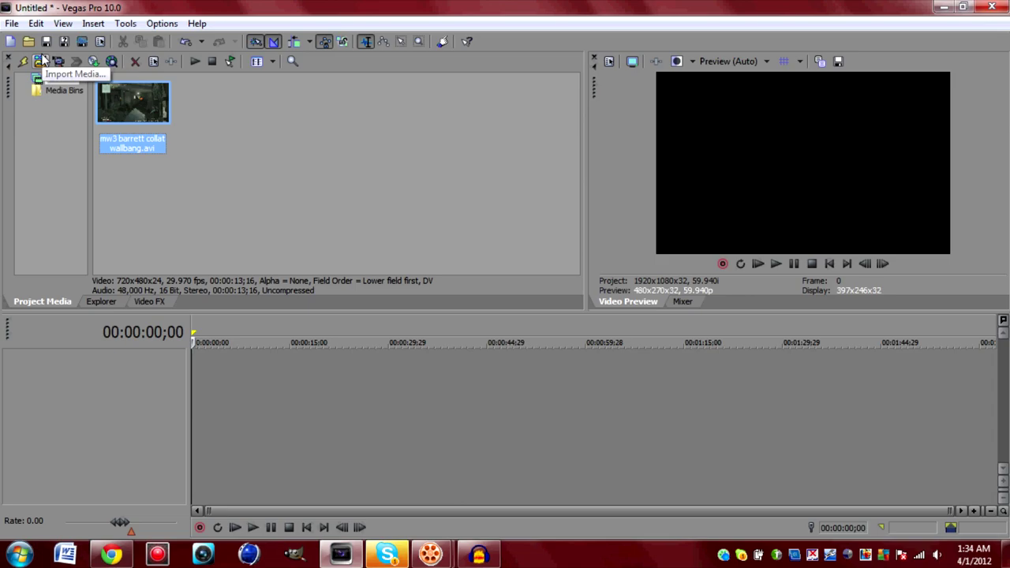
Add a new video track and a new audio track to the timeline
right_click(136, 398)
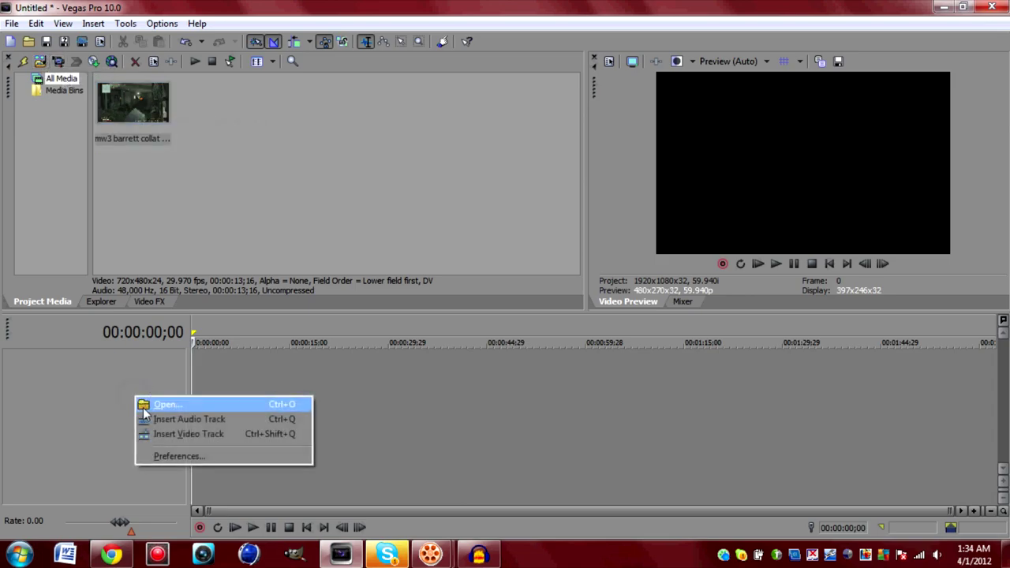
right_click(107, 387)
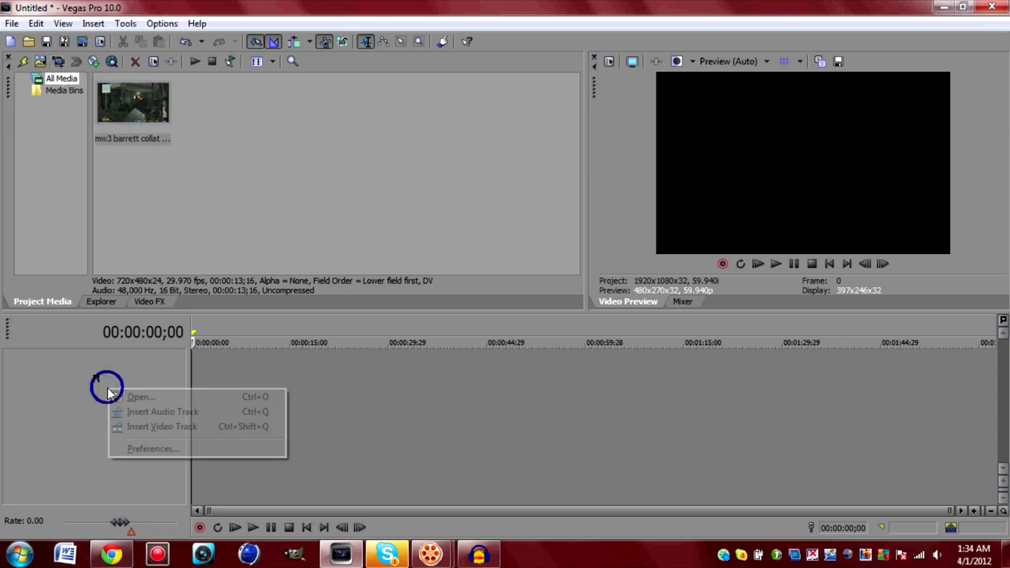
left_click(155, 427)
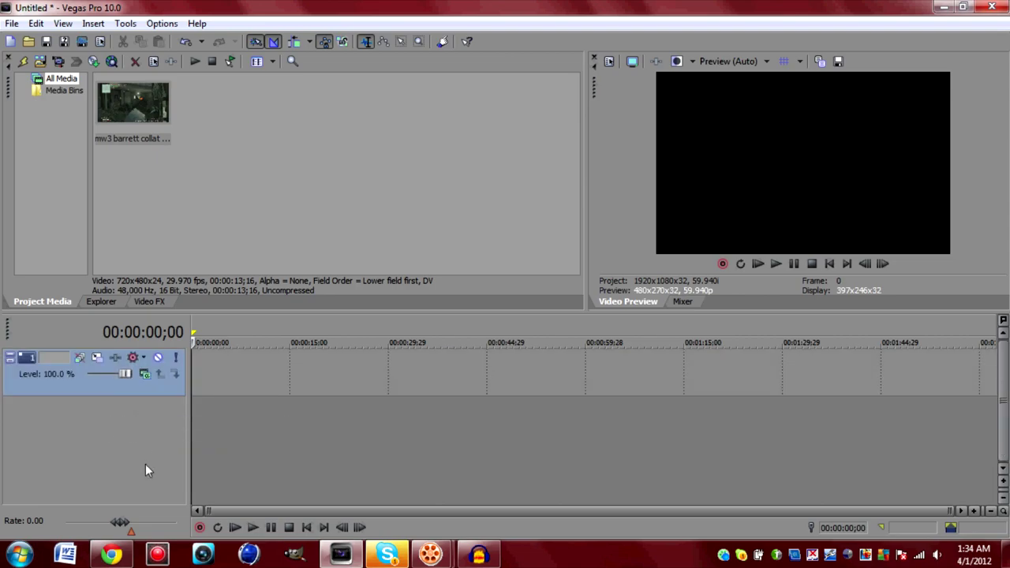
right_click(107, 424)
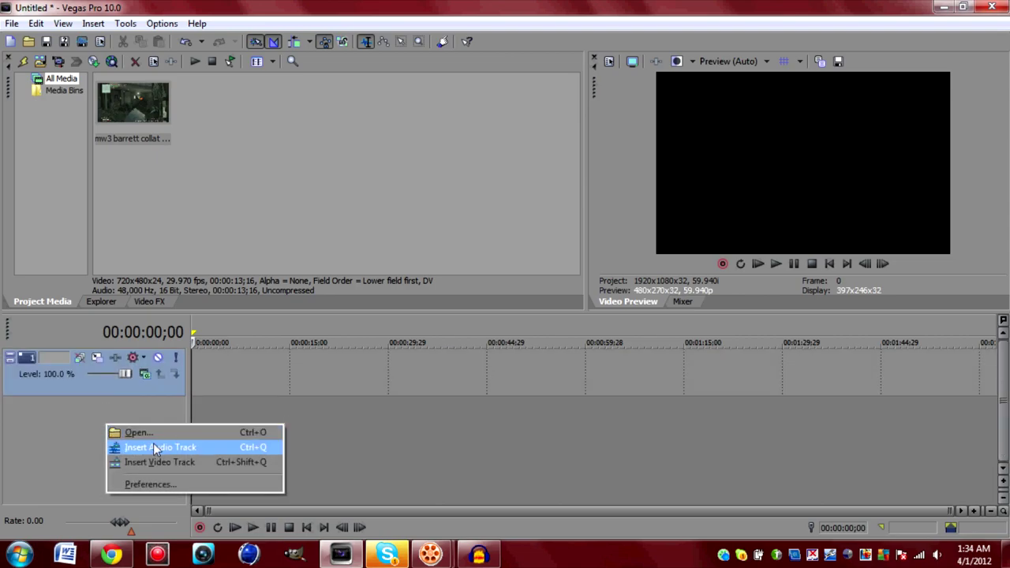
left_click(153, 445)
Place the wallbang clip at the start of both tracks and preview its frame
left_click(153, 116)
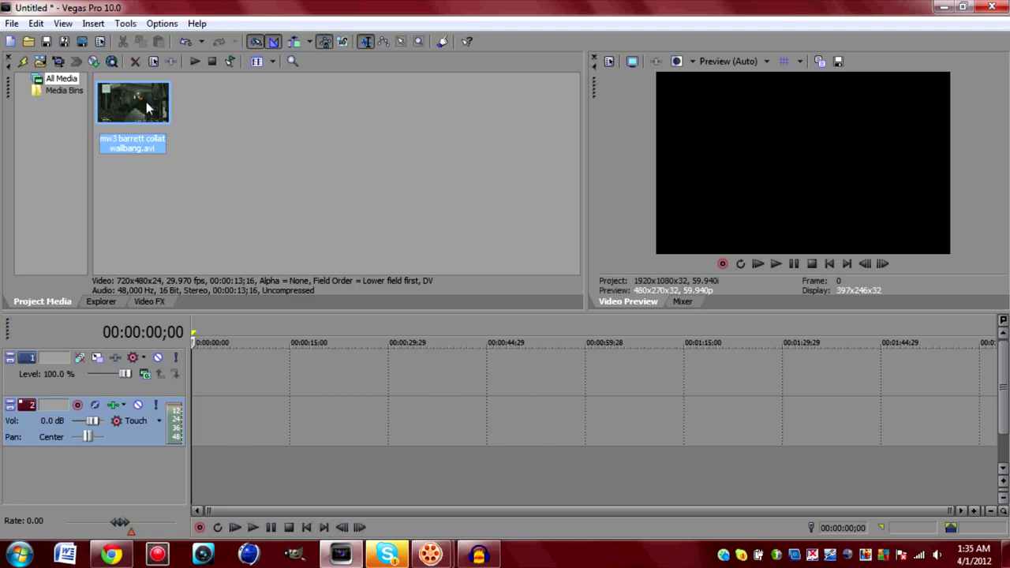
left_click_drag(146, 102, 215, 404)
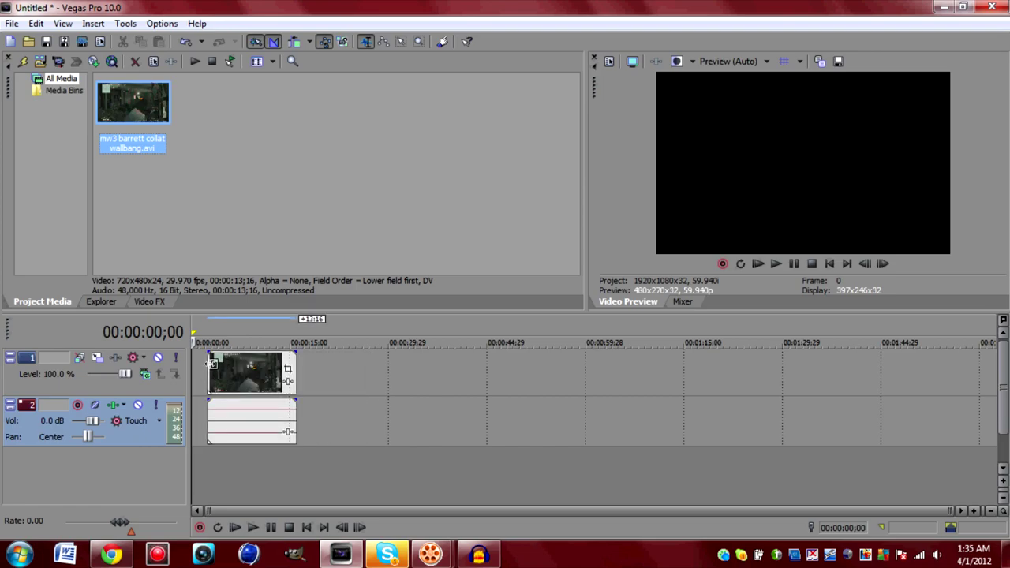
left_click(212, 363)
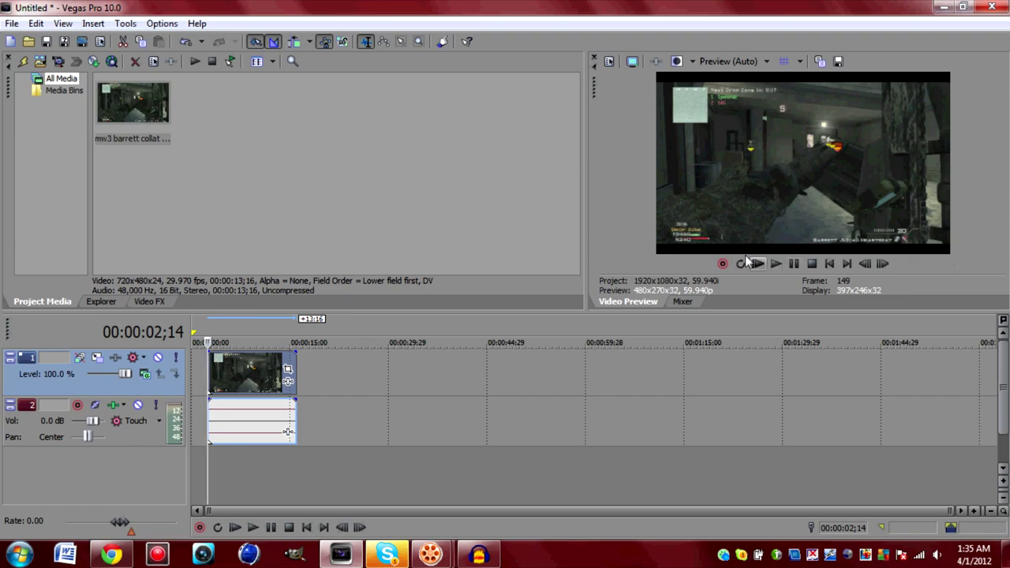
Apply the HD 1080-60i (1920x1080) template with a 59.940 fps (Double NTSC) frame rate
left_click(610, 63)
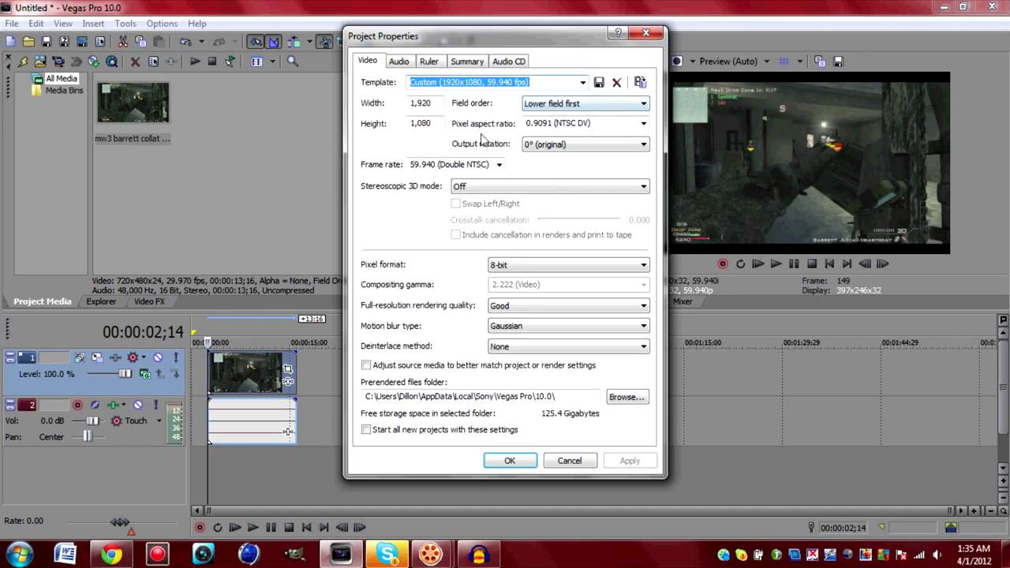
left_click(559, 82)
left_click(583, 83)
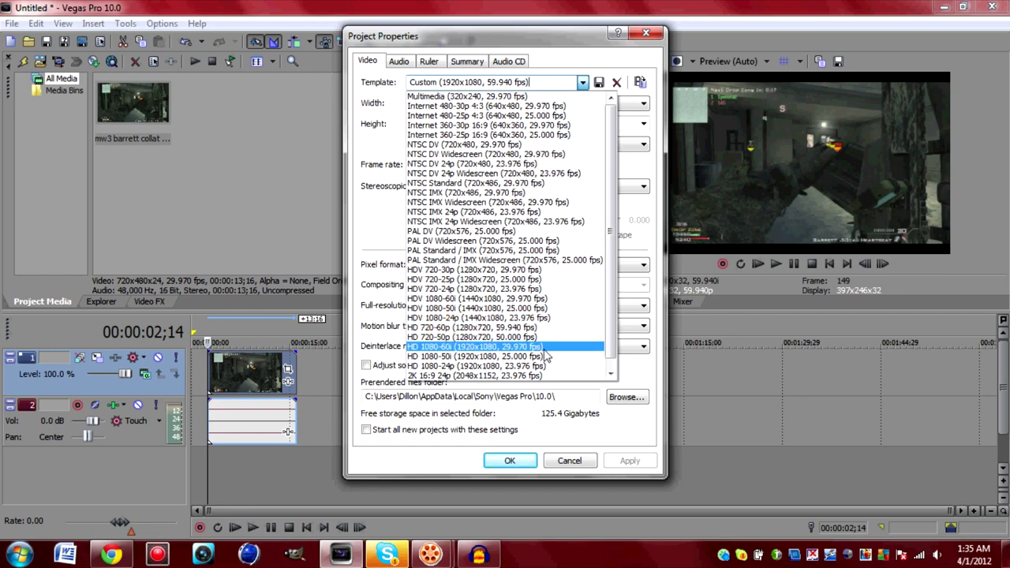
left_click(545, 349)
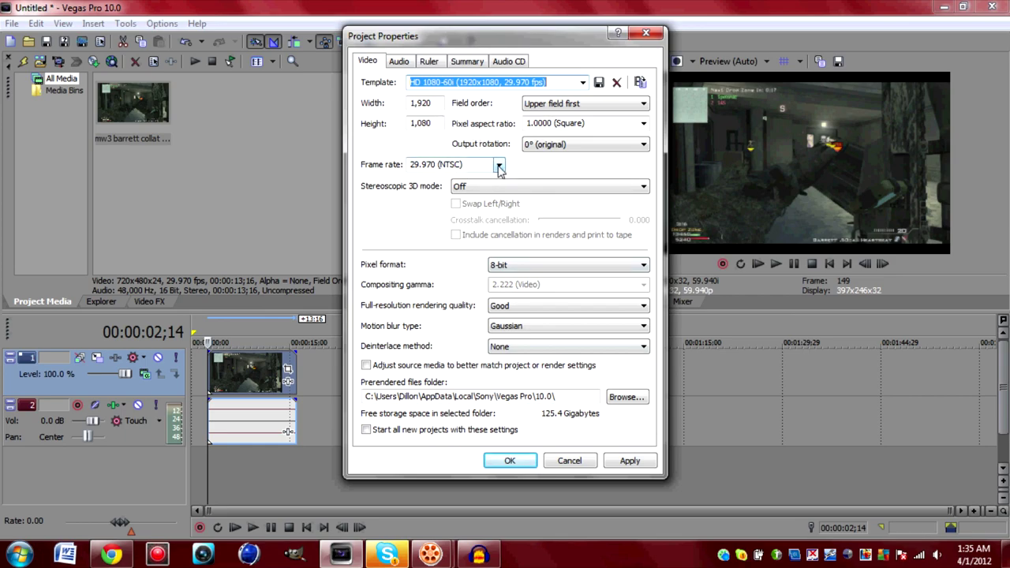
left_click(498, 165)
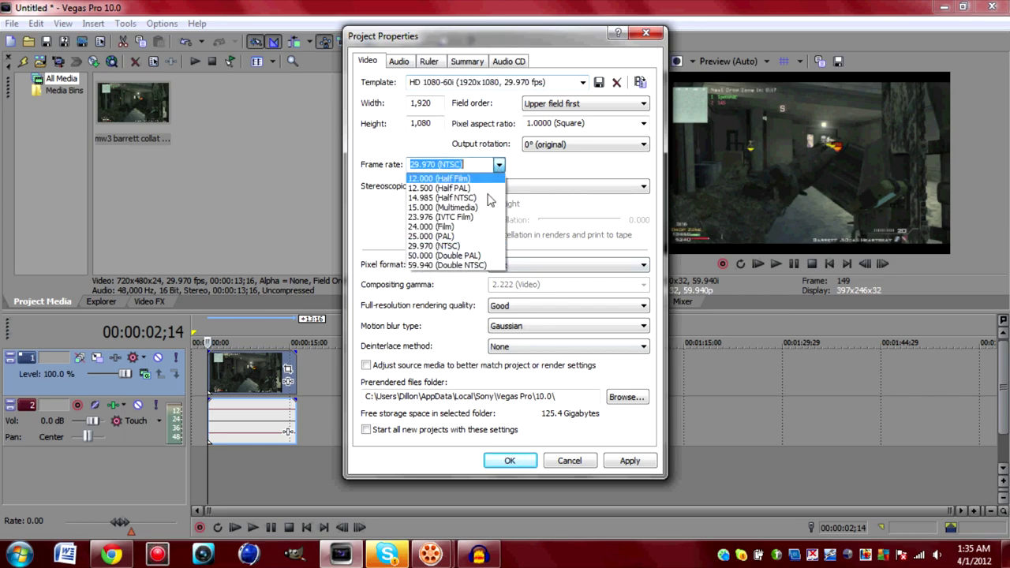
left_click(468, 266)
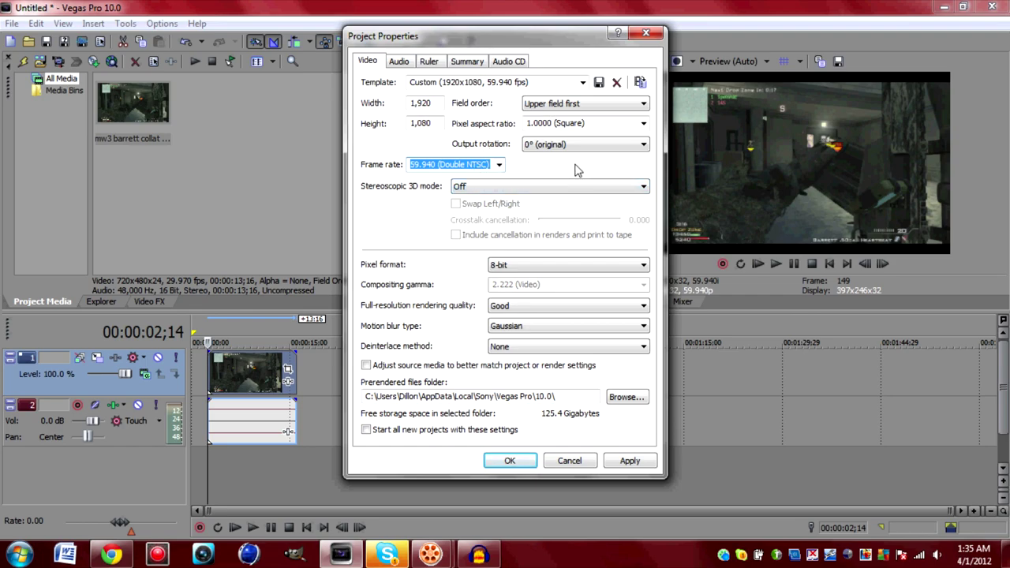
left_click(645, 465)
left_click(511, 461)
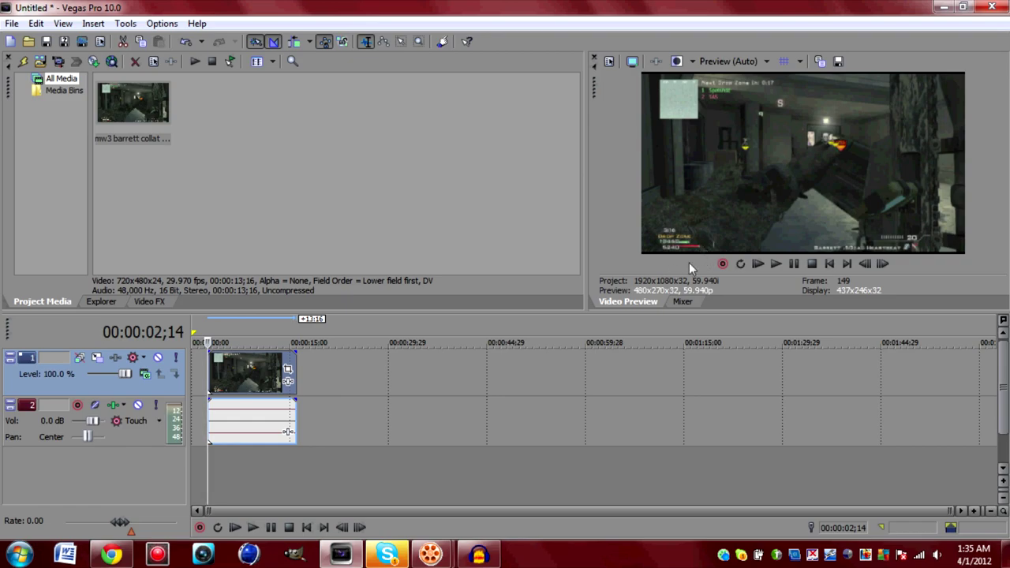
Play the clip through the sniper kill and pause at 00:00:10;20
left_click(775, 266)
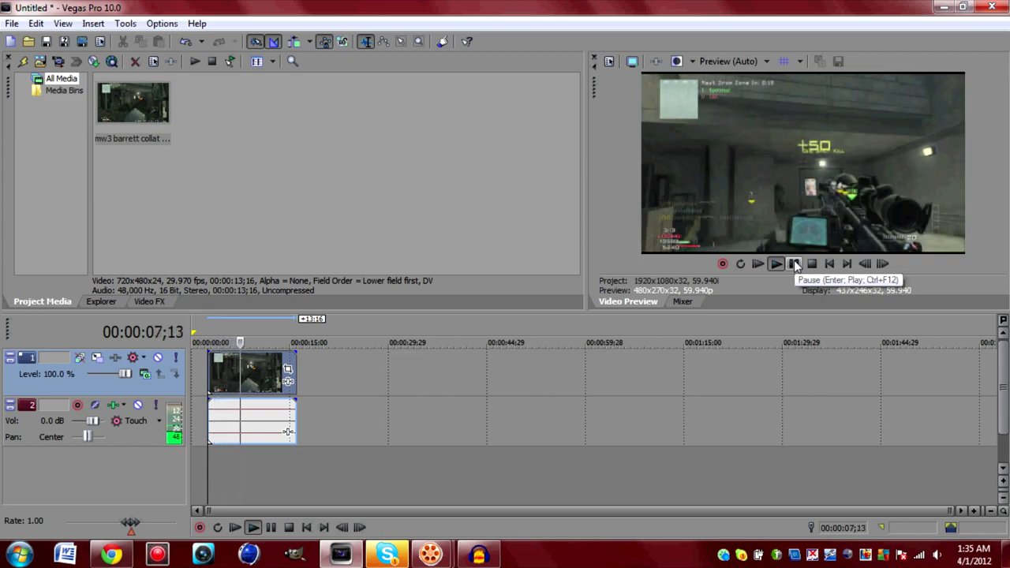
left_click(794, 265)
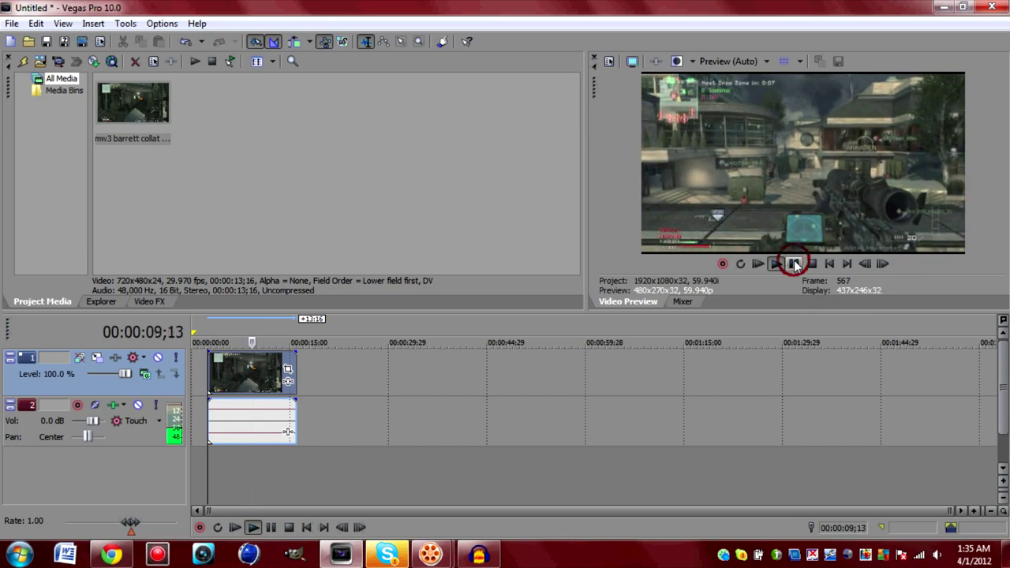
left_click(794, 266)
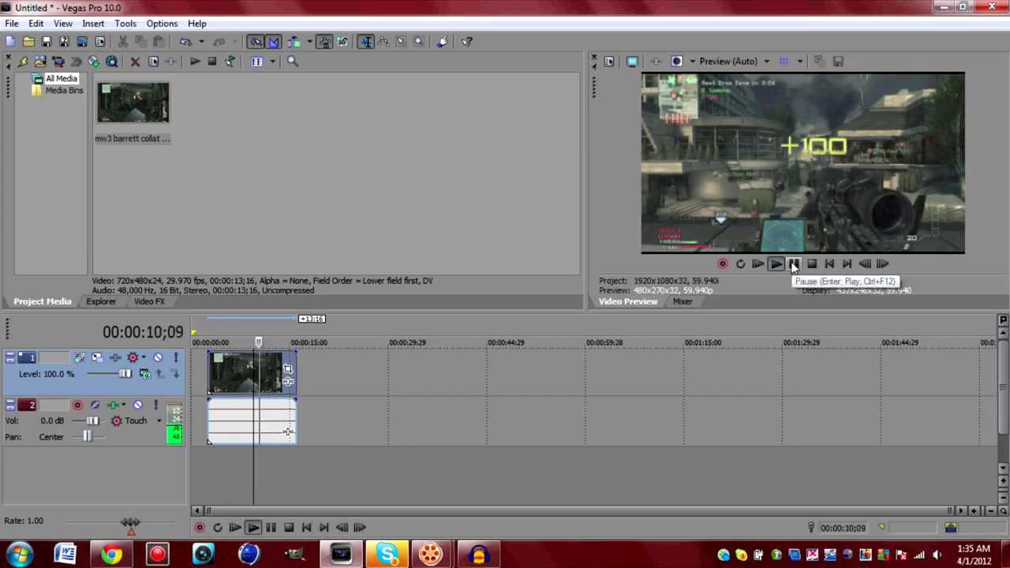
left_click(794, 265)
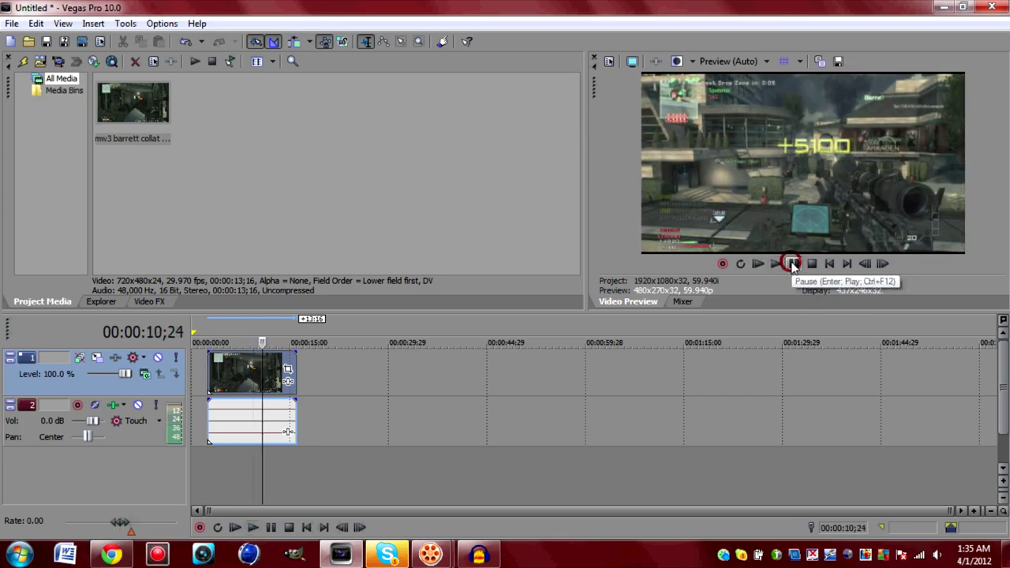
Step back frame by frame to 00:00:09;12, just before the kill
left_click(865, 265)
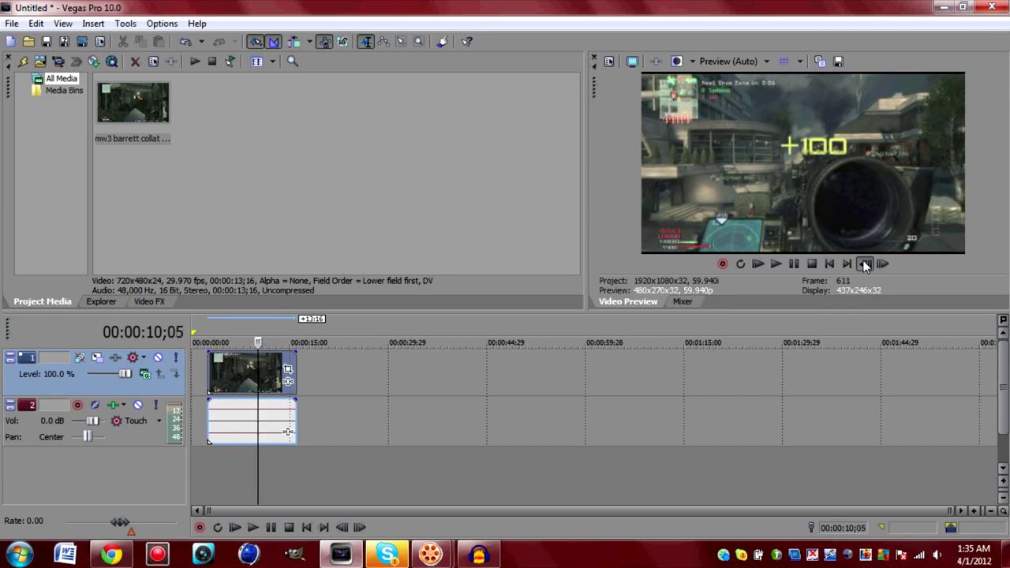
left_click(865, 265)
left_click(865, 266)
left_click(864, 265)
left_click(865, 265)
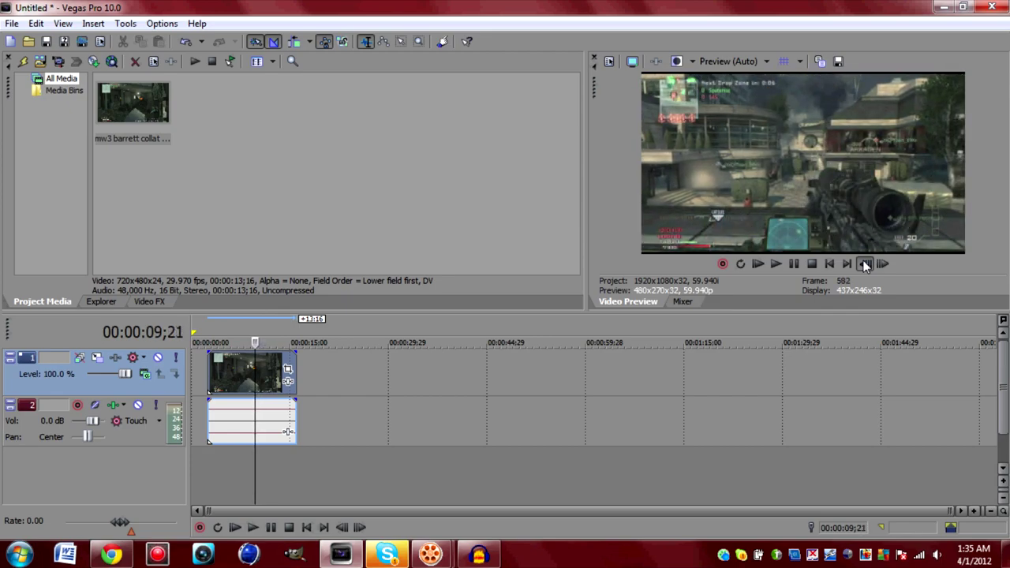
left_click(865, 265)
left_click(865, 265)
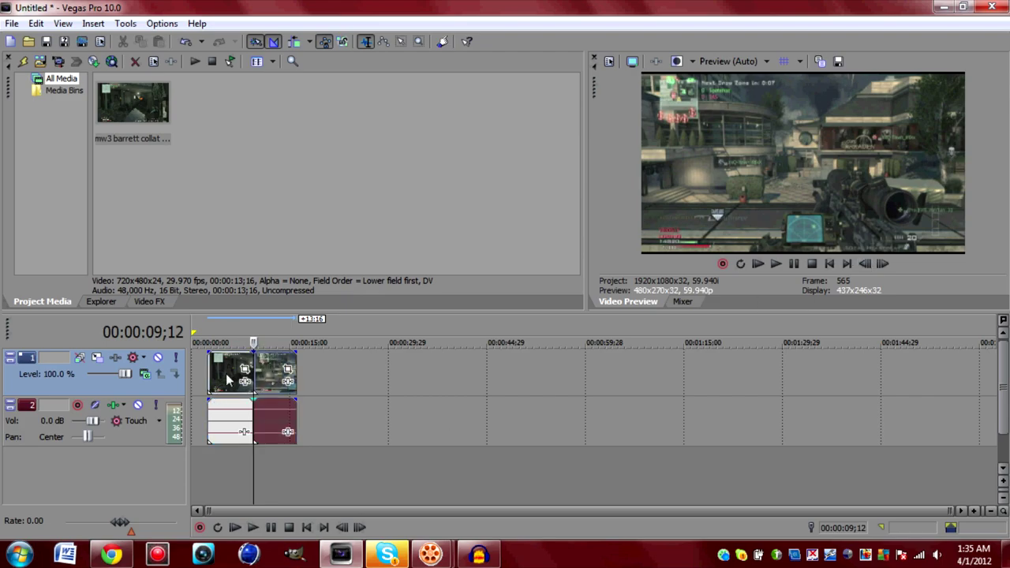
Delete the footage before 09;12 and after 11;18, leaving only the kill section
right_click(236, 370)
left_click(305, 344)
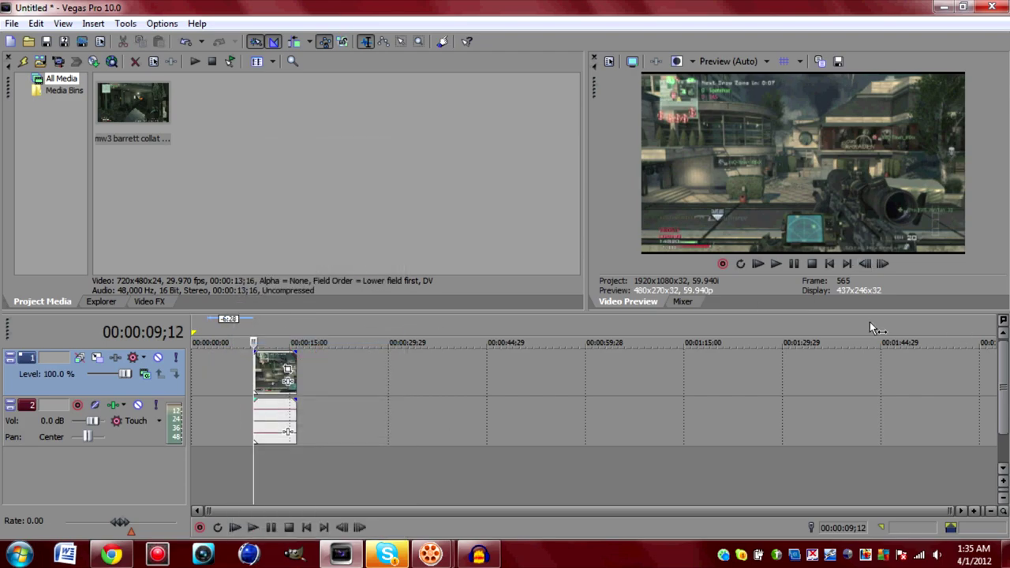
left_click(778, 265)
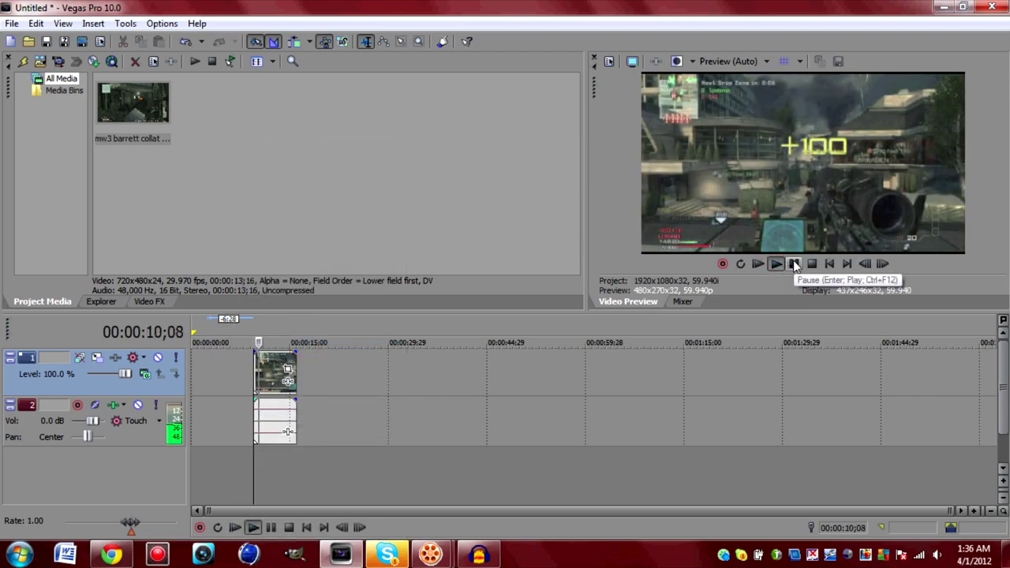
left_click(794, 265)
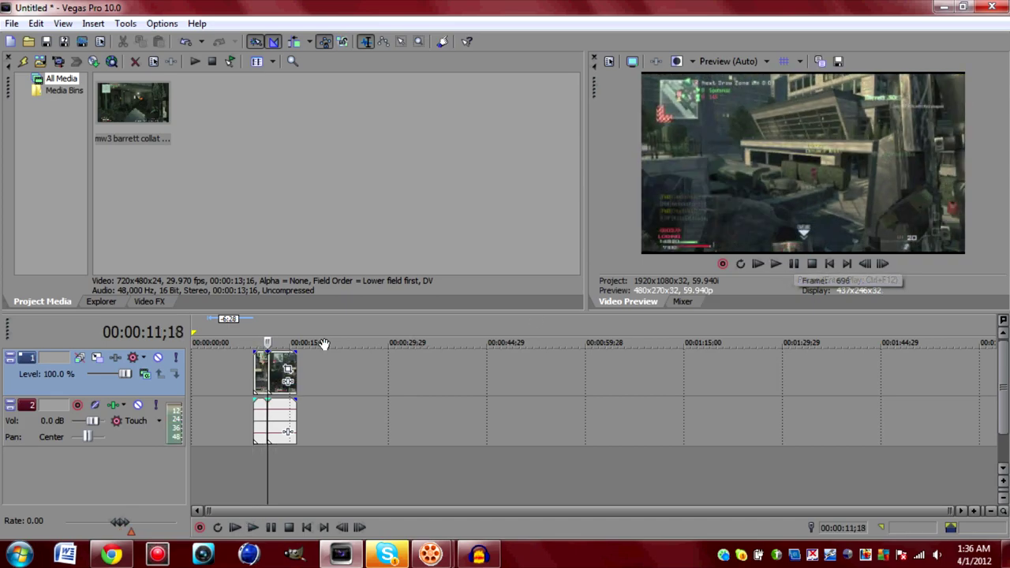
right_click(285, 369)
left_click(305, 333)
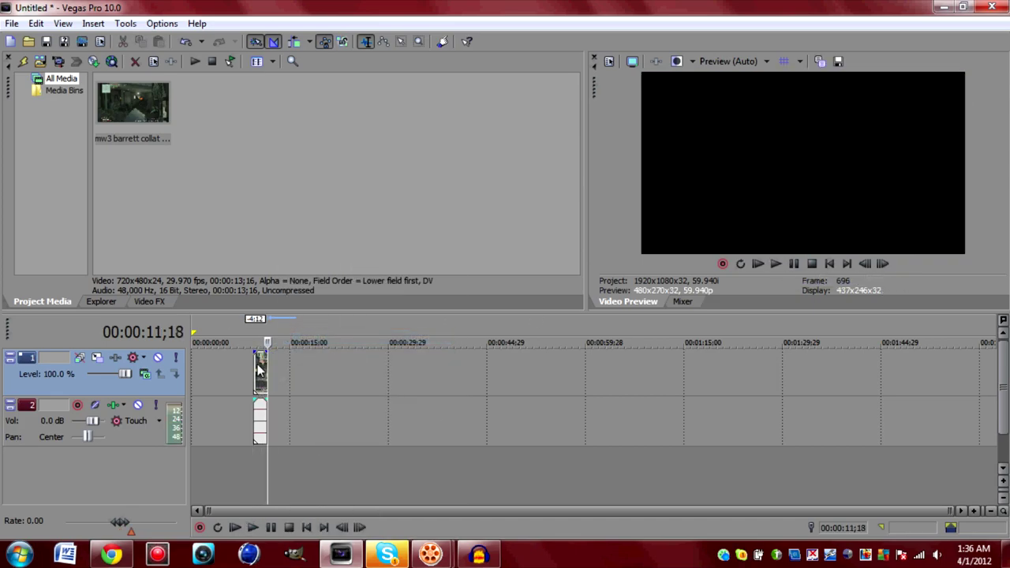
scroll(262, 371, "up", 6)
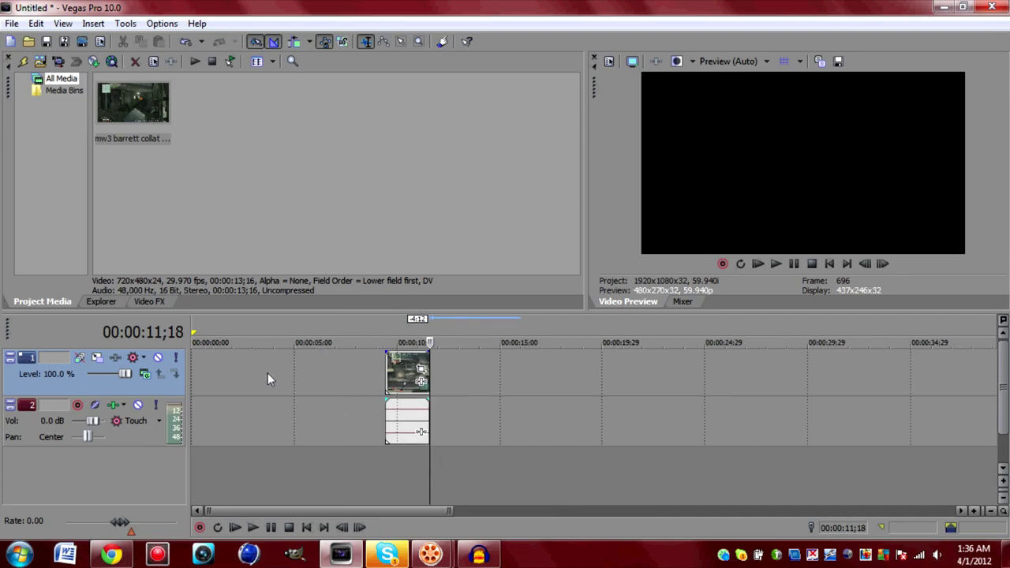
left_click(387, 365)
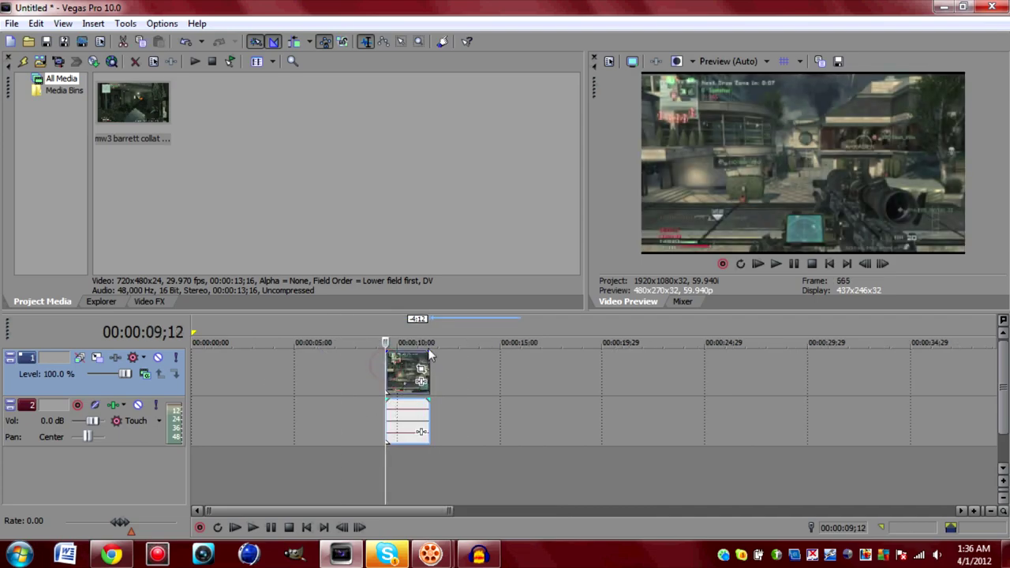
Play the trimmed clip, pause near the kill shot, and step back seven frames
left_click(777, 265)
left_click(793, 265)
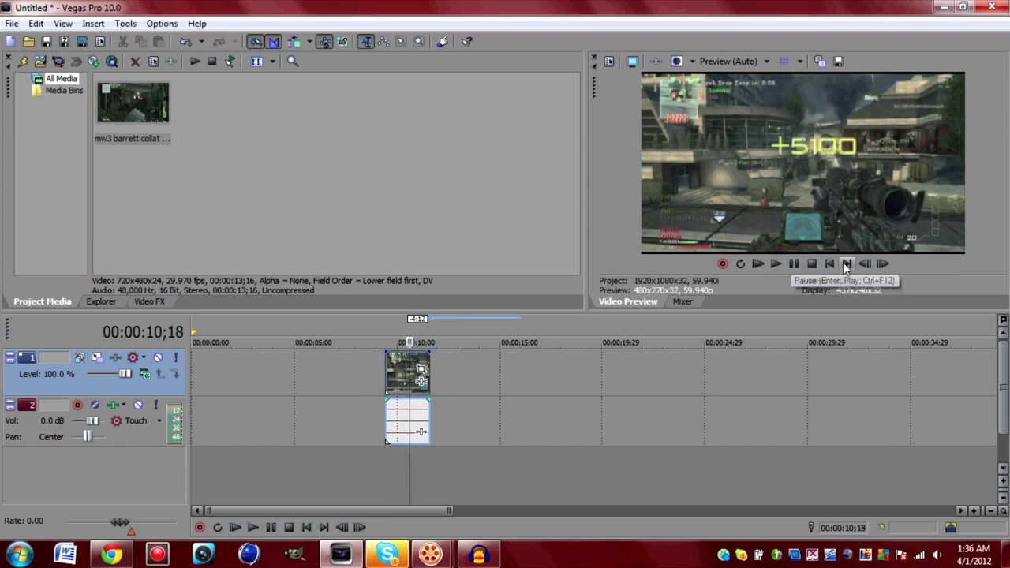
left_click(865, 265)
left_click(865, 265)
left_click(866, 266)
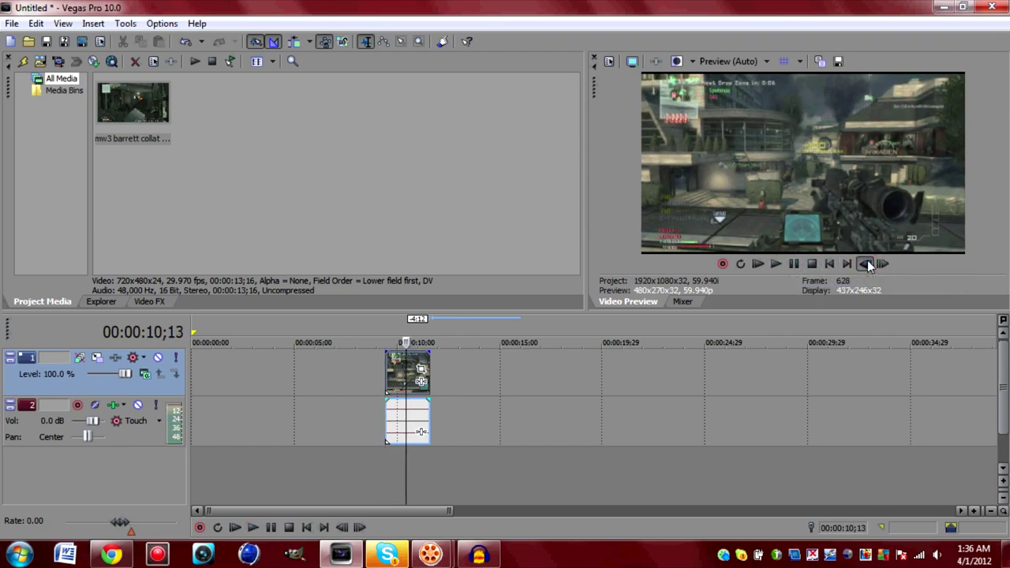
left_click(865, 265)
left_click(865, 265)
left_click(866, 265)
left_click(866, 265)
left_click(865, 265)
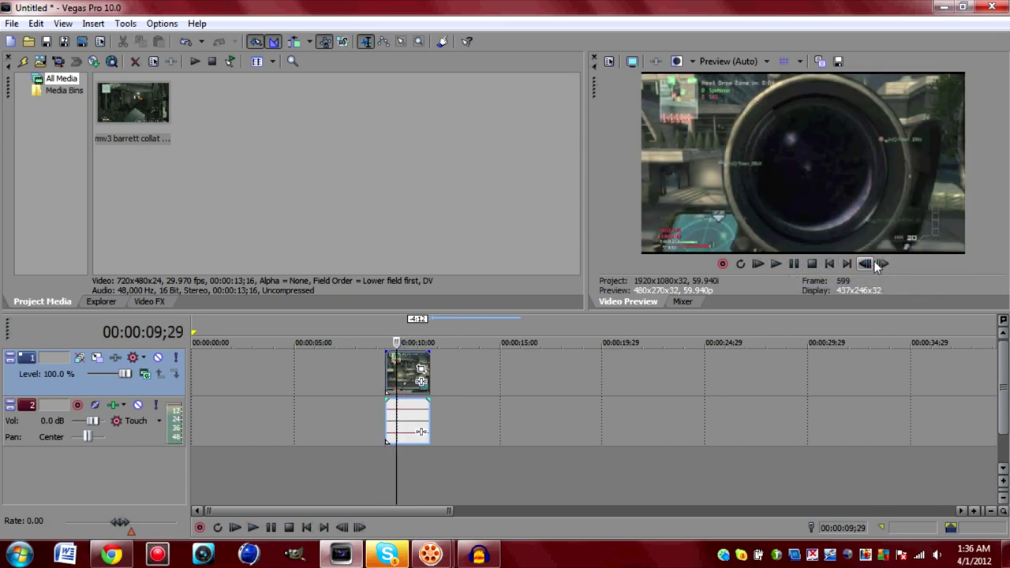
Fine-tune frame by frame to 10;07, where the +100 kill score appears
left_click(882, 265)
left_click(882, 265)
left_click(882, 265)
left_click(882, 265)
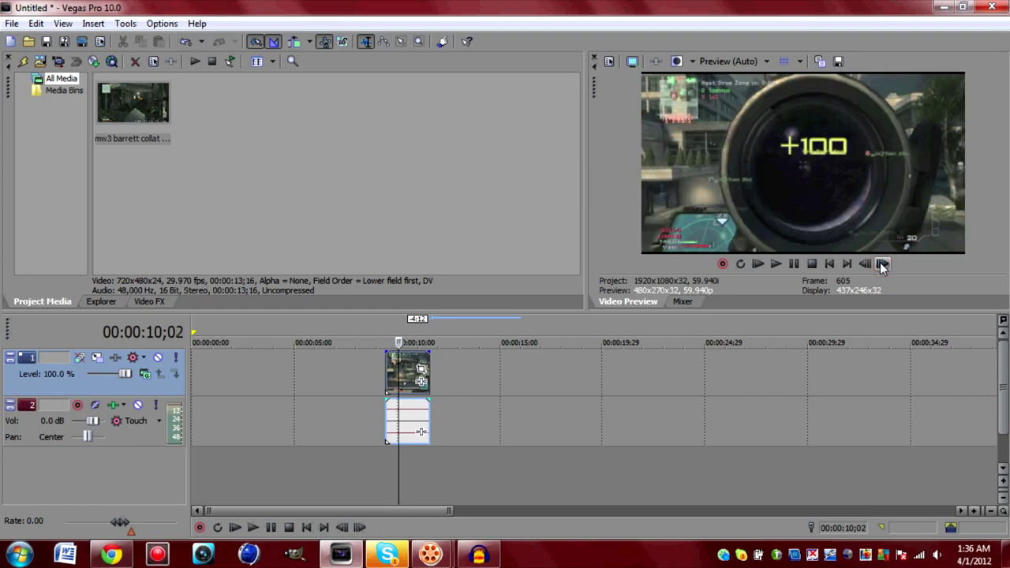
left_click(882, 265)
left_click(882, 265)
left_click(883, 266)
left_click(883, 266)
left_click(882, 266)
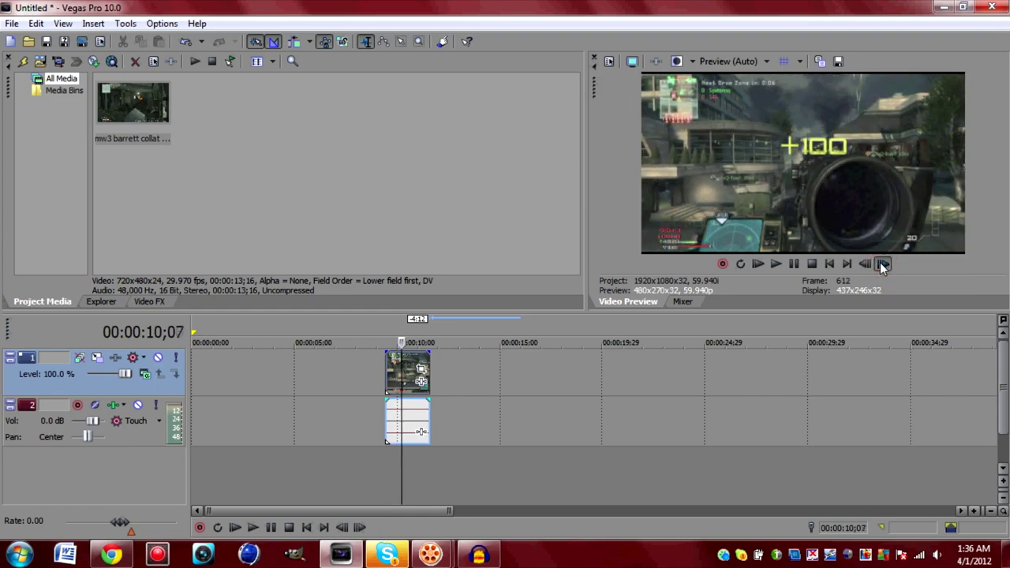
left_click(883, 265)
left_click(882, 265)
left_click(882, 265)
left_click(870, 265)
left_click(870, 266)
left_click(870, 266)
left_click(870, 266)
left_click(869, 266)
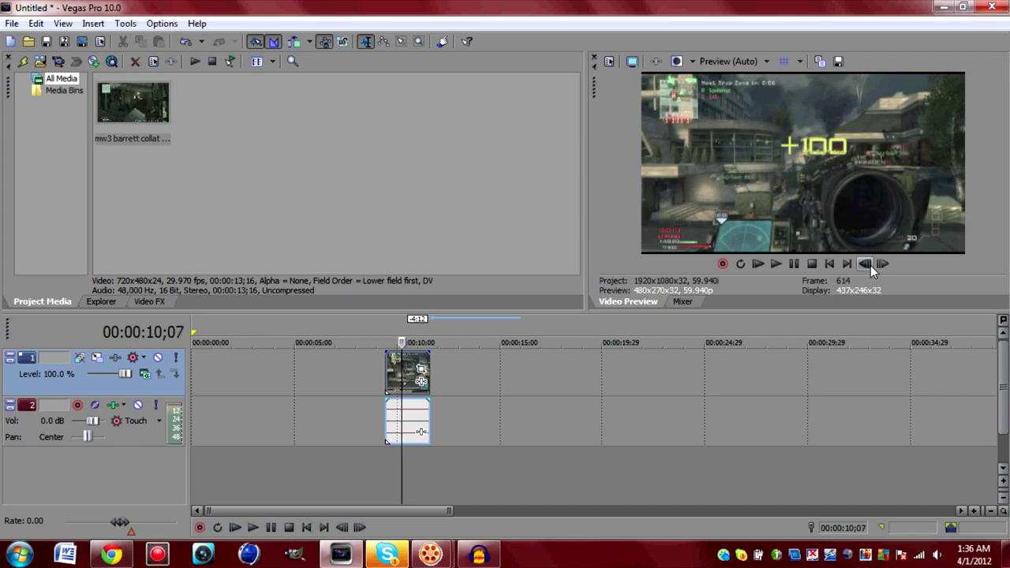
left_click(882, 265)
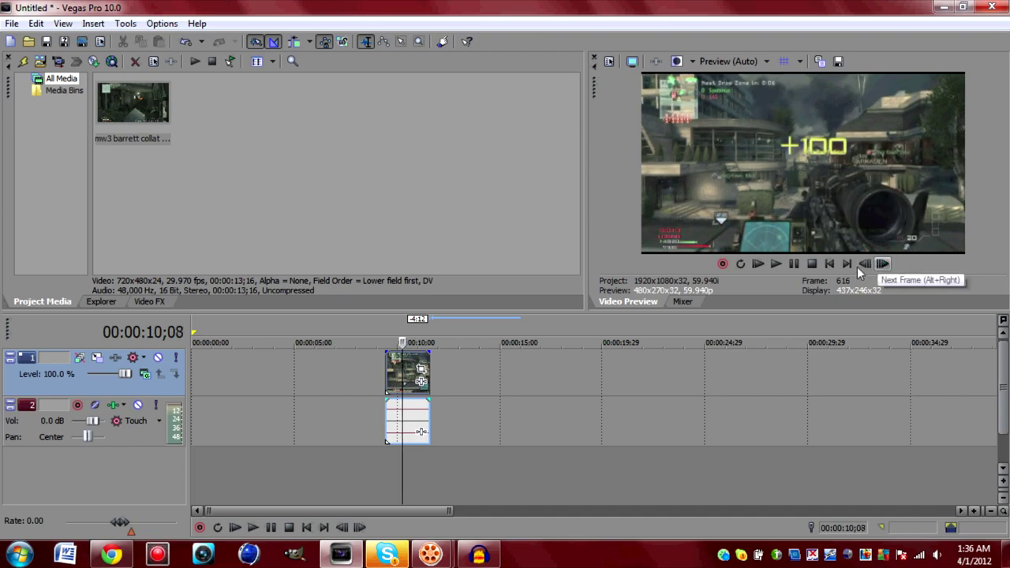
Split the video and audio at 10;08 and delete everything after the split
key("s")
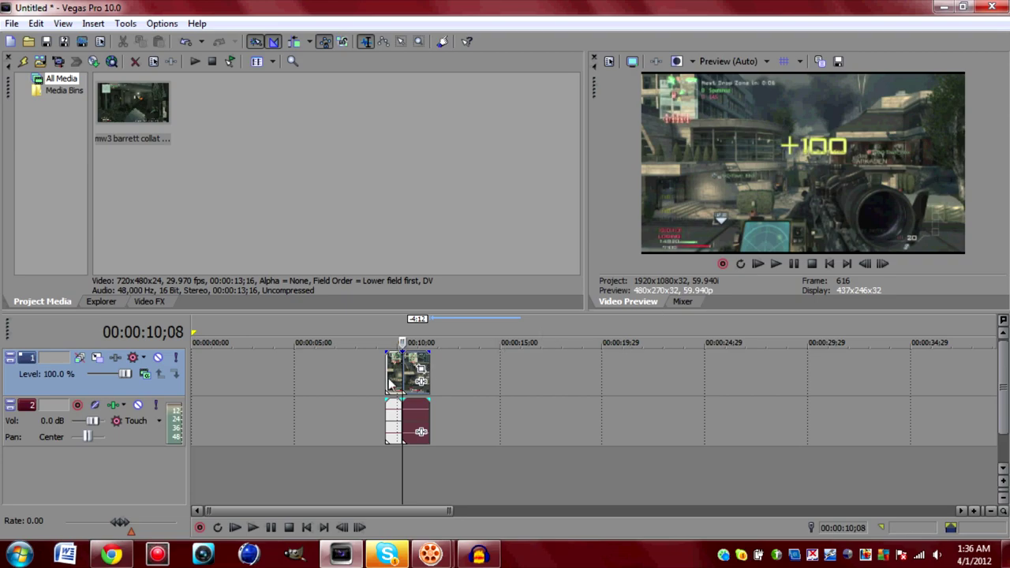
right_click(420, 367)
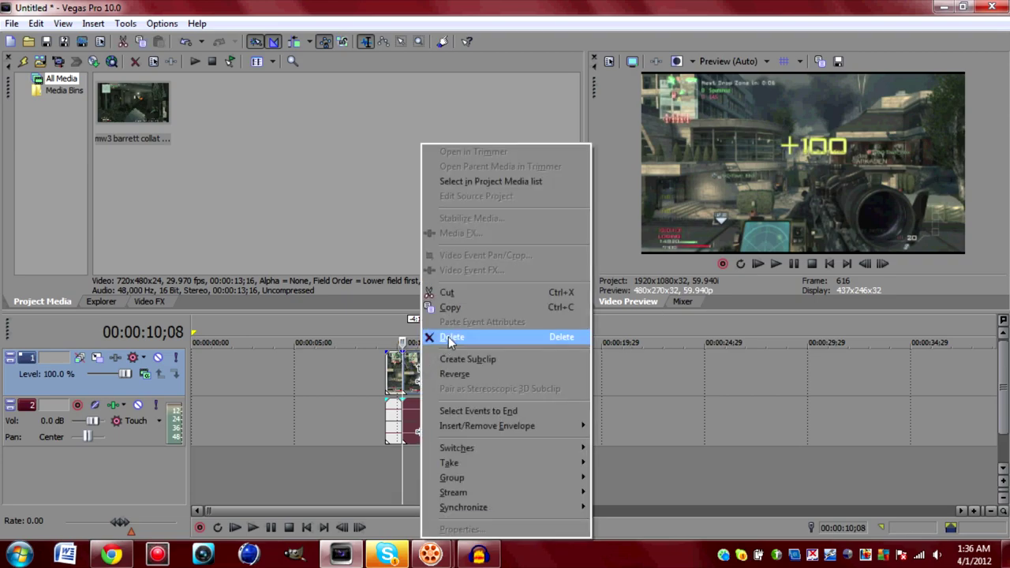
left_click(451, 337)
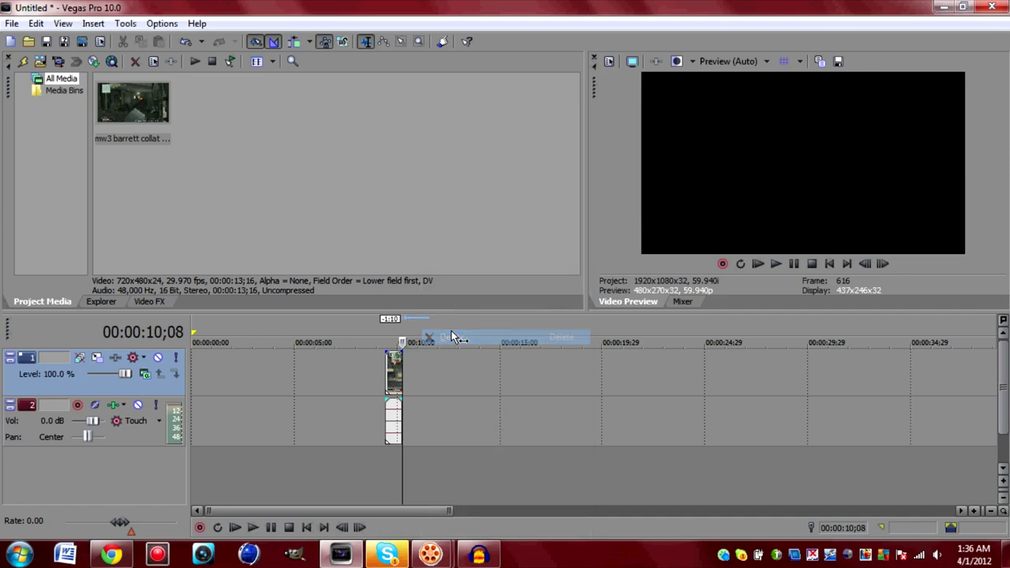
Save the 10;07 kill frame as the JPEG snapshot Image46.jpg in Screenshots
left_click(866, 264)
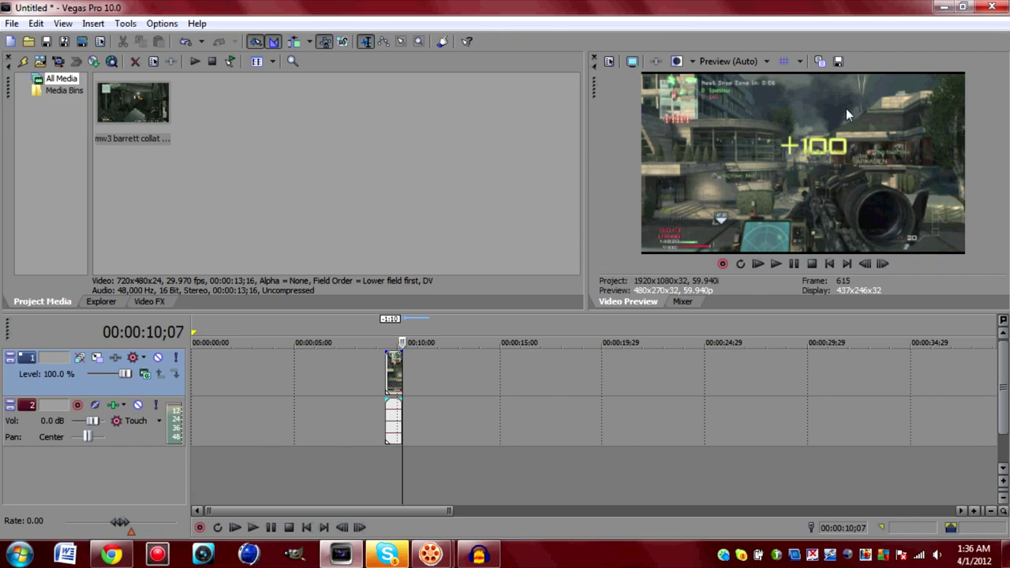
left_click(839, 61)
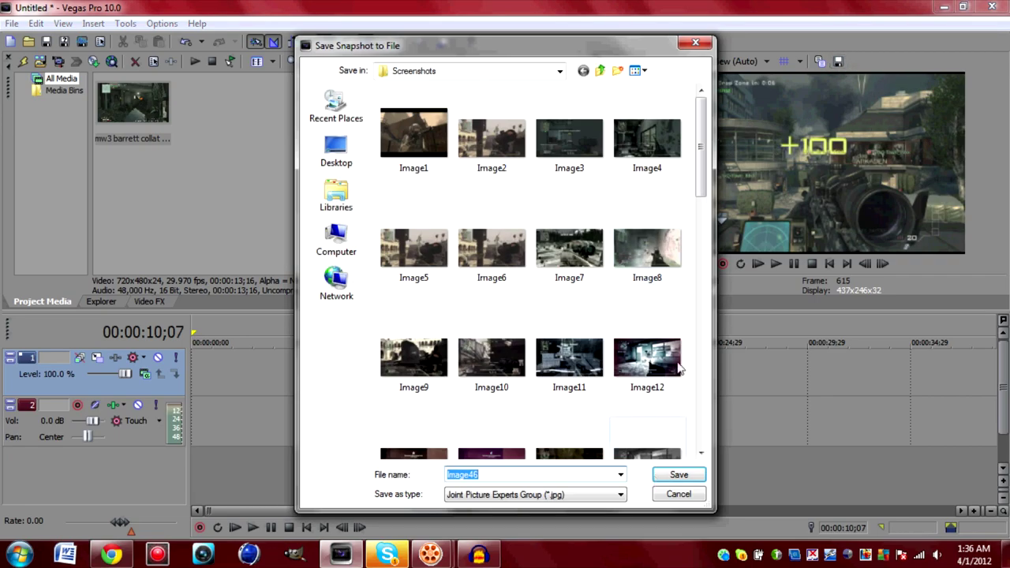
left_click_drag(706, 194, 700, 442)
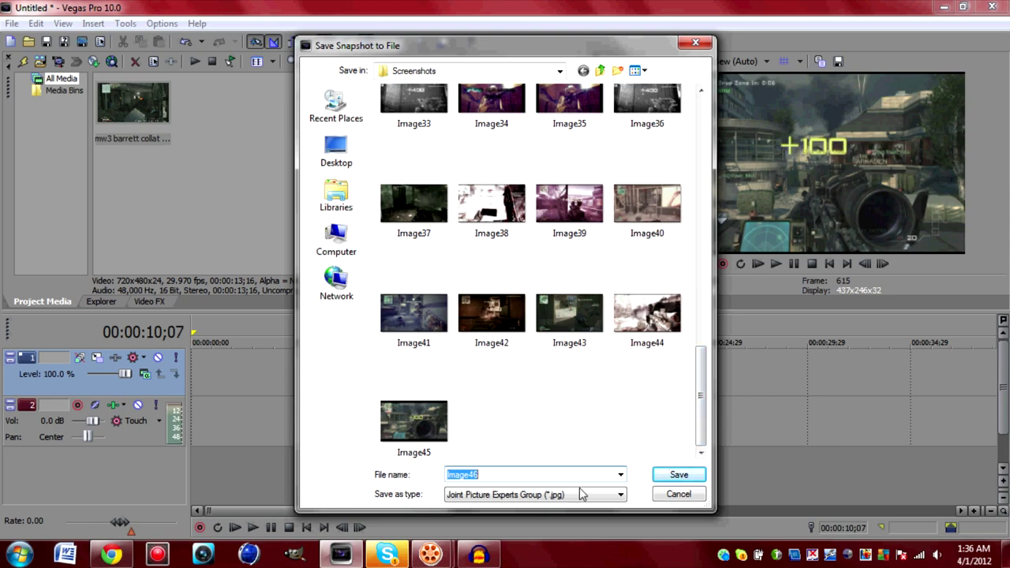
left_click(677, 476)
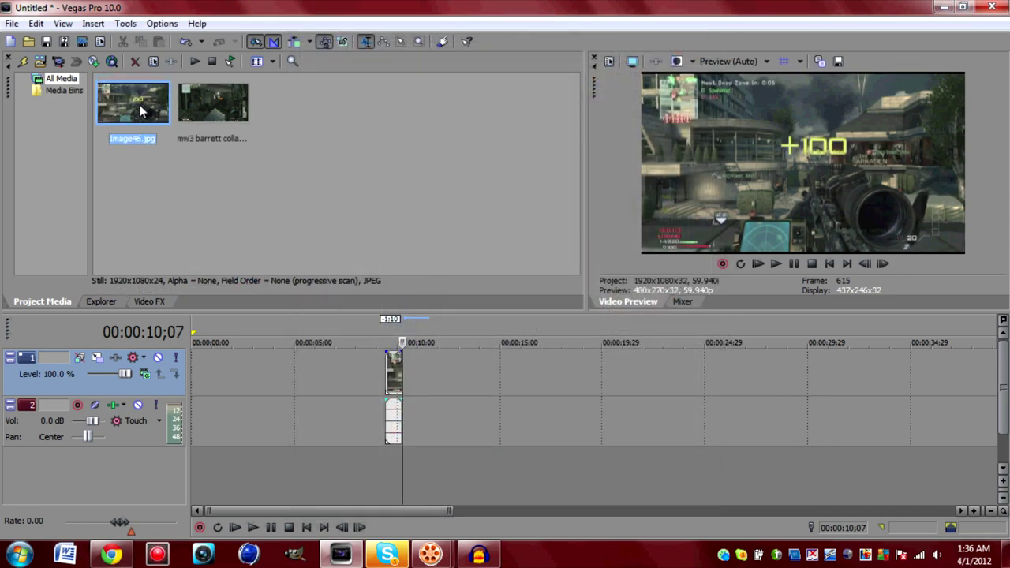
Place the Image46.jpg still right after the kill clip and play it from 09;29
left_click_drag(421, 377, 404, 376)
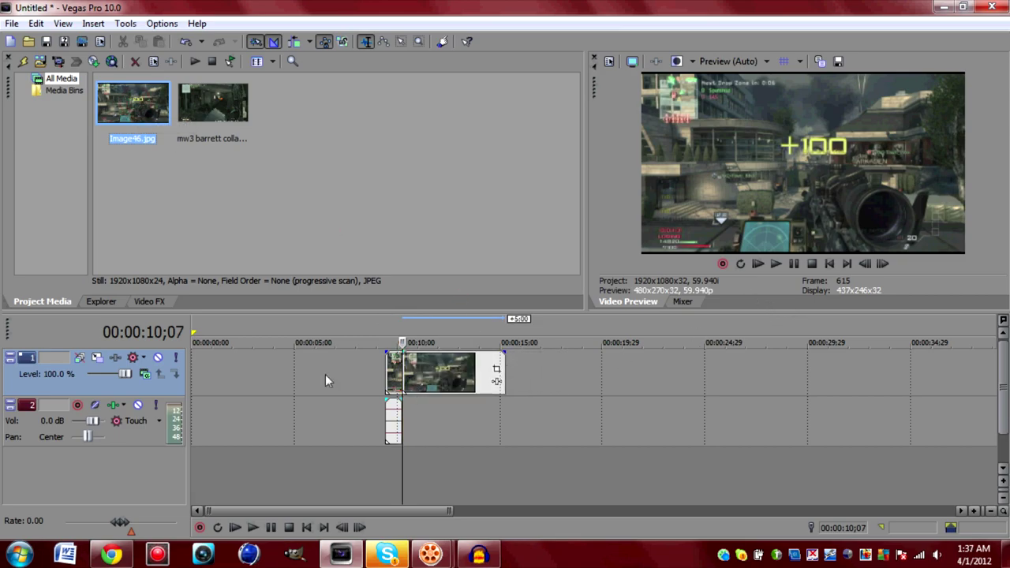
left_click(363, 360)
left_click(423, 378)
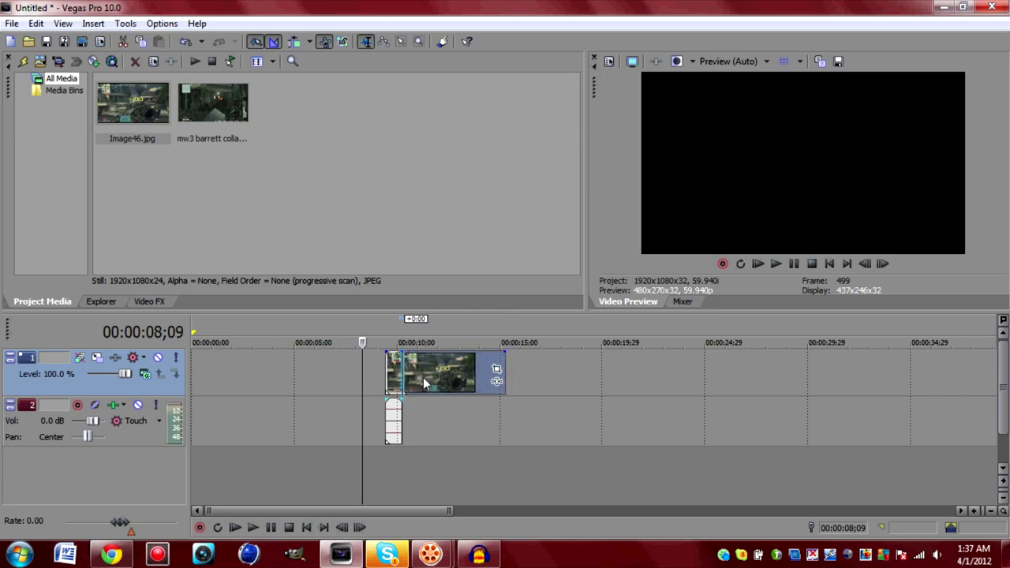
left_click(396, 359)
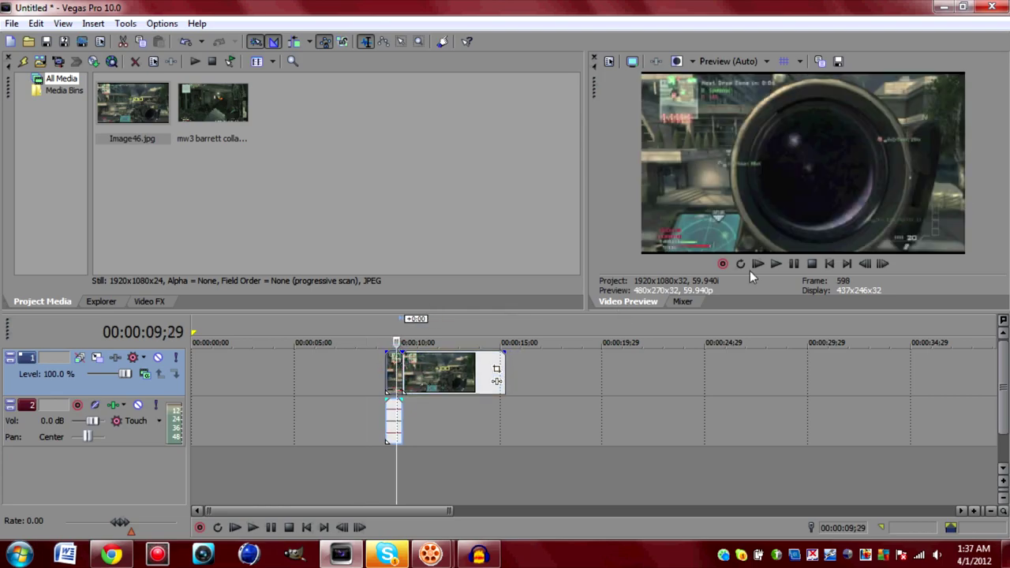
left_click(774, 264)
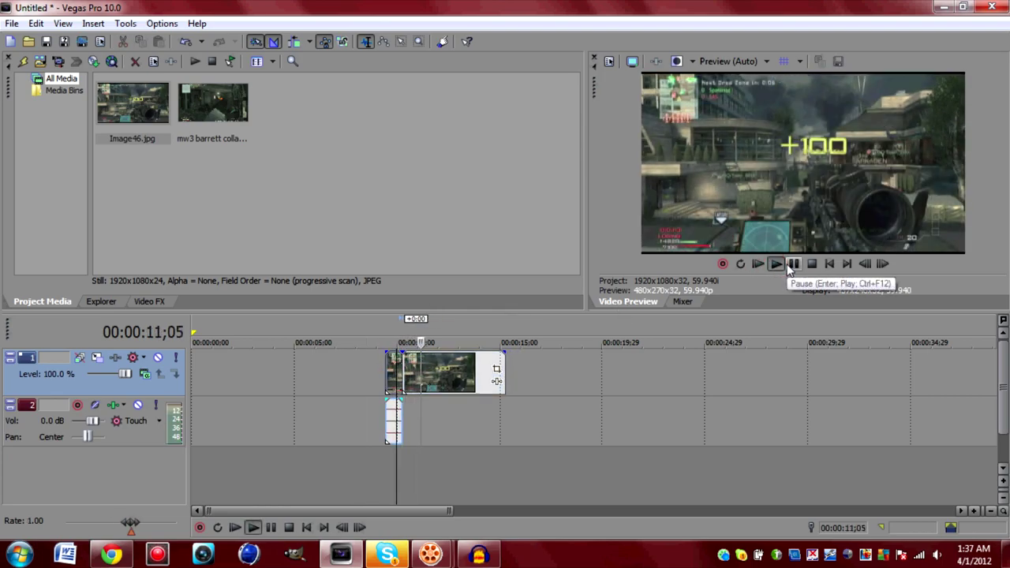
left_click(793, 264)
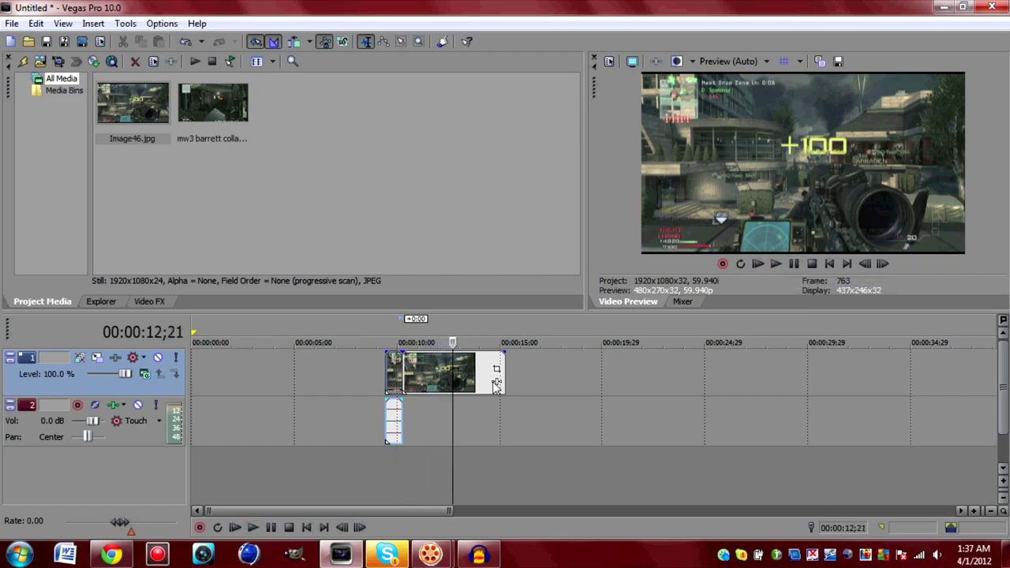
Trim the still to end at 12;19 and add a fade-out to its end
left_click(450, 359)
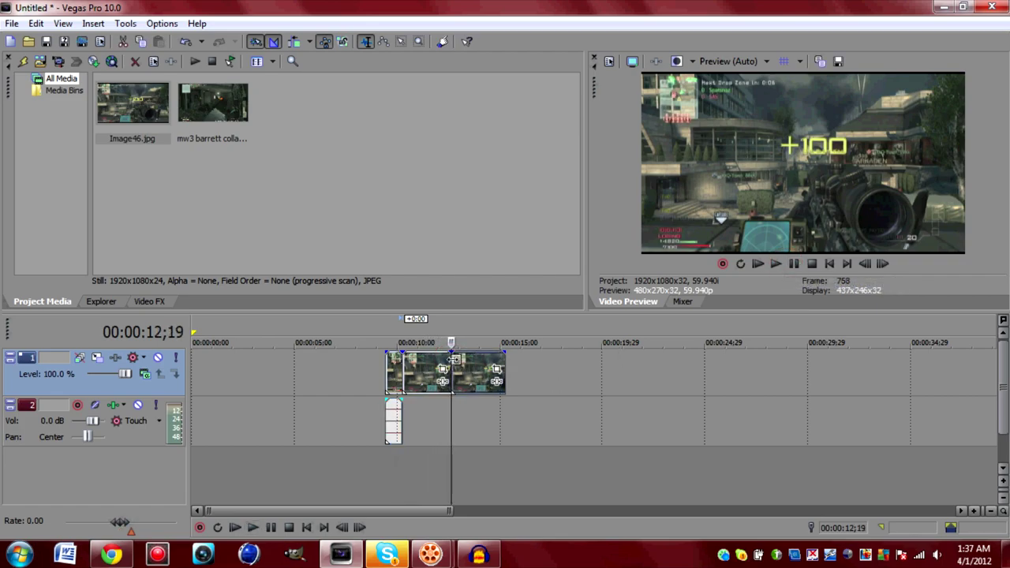
right_click(460, 366)
left_click(491, 336)
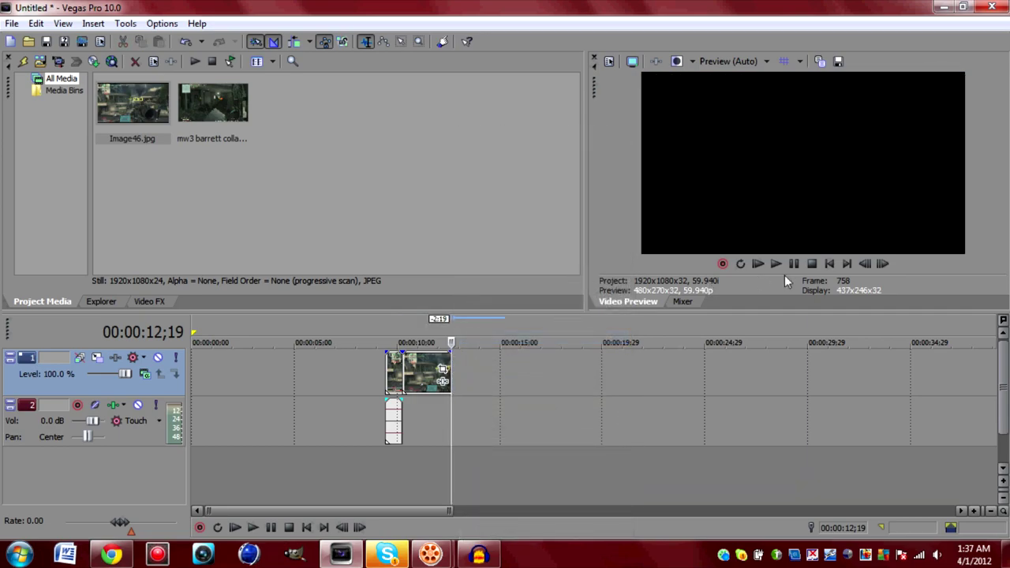
left_click_drag(449, 352, 439, 357)
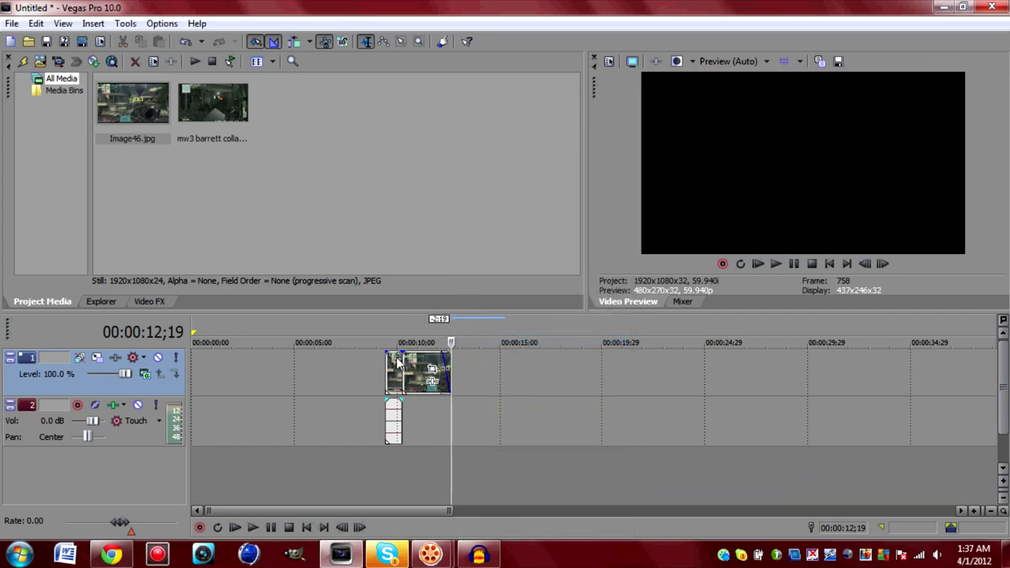
Review from 9;29 and shorten the still further to end at 11;20
left_click(397, 356)
left_click(776, 263)
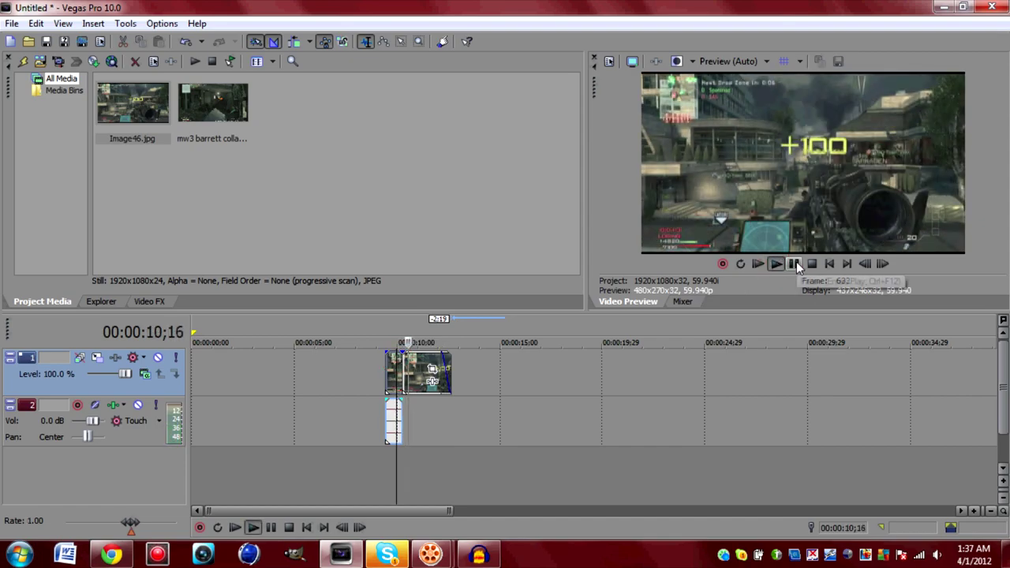
left_click(794, 265)
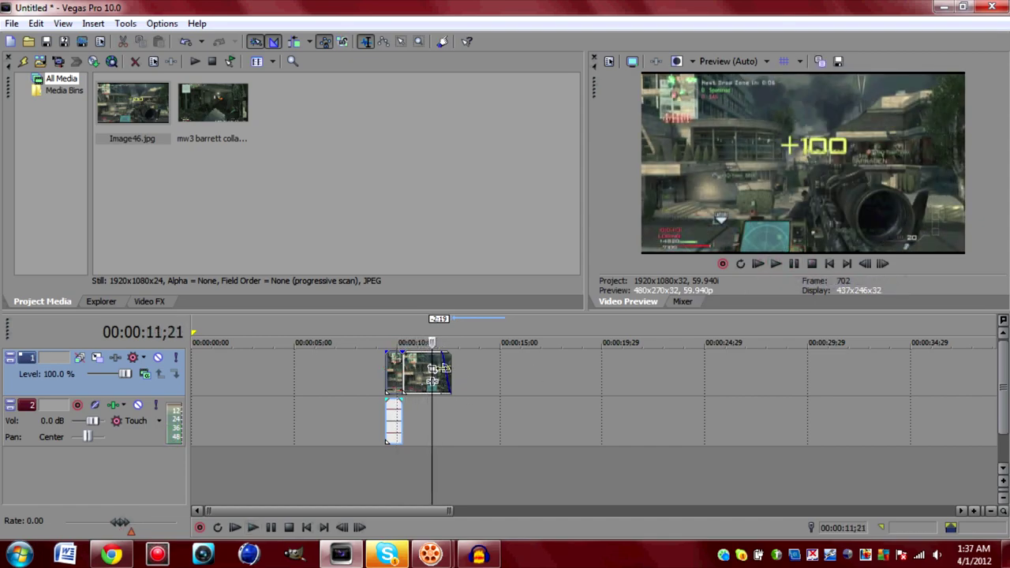
left_click(432, 368)
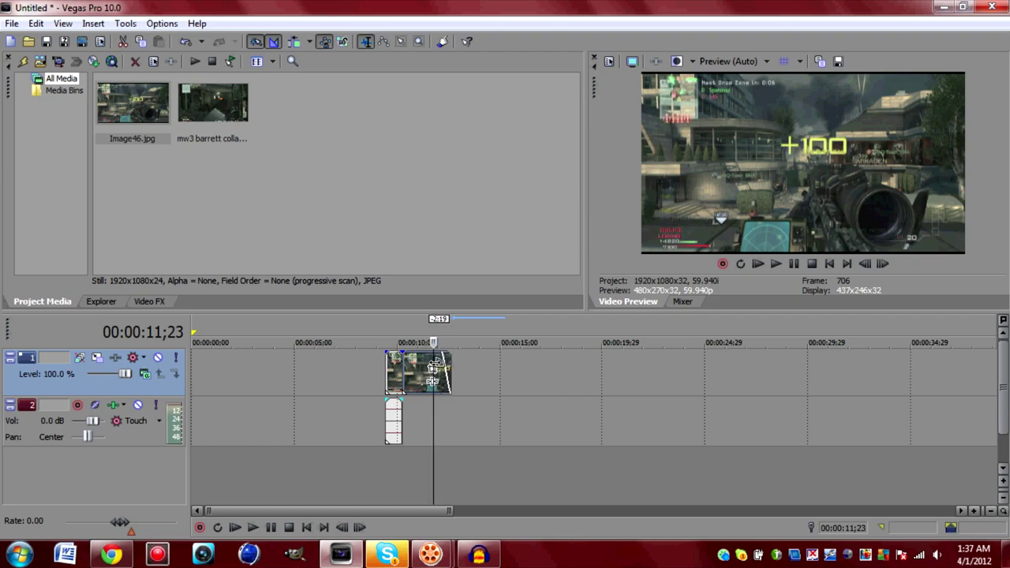
left_click(431, 369)
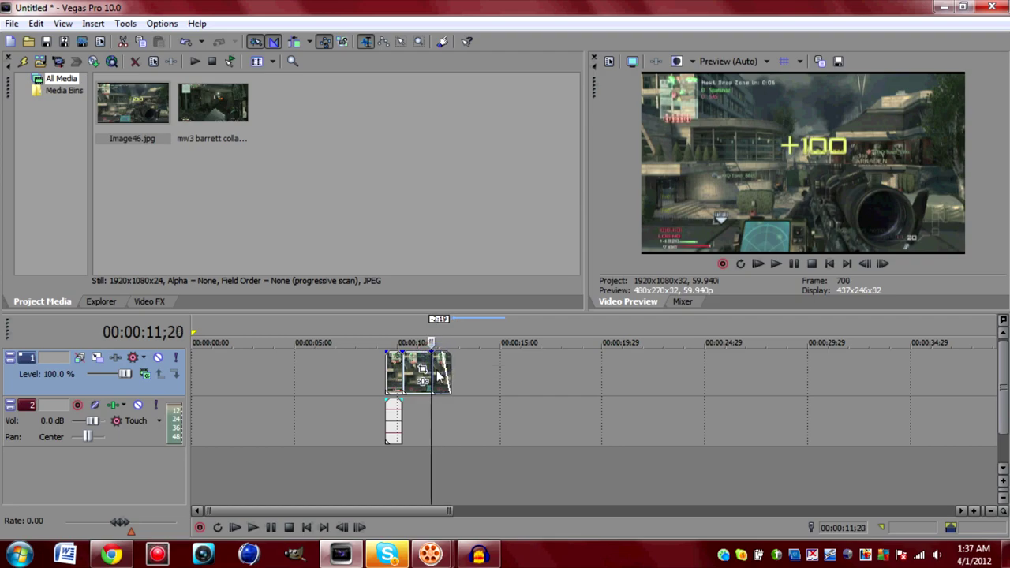
right_click(439, 369)
left_click(467, 336)
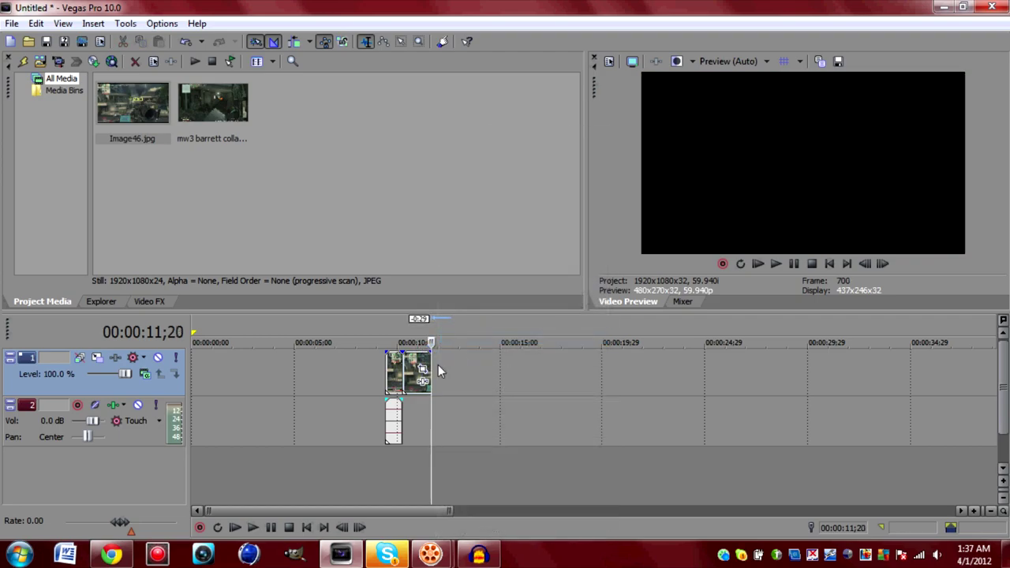
Play back the freeze-frame ending from 10;03 to check the result
left_click(394, 363)
left_click(777, 265)
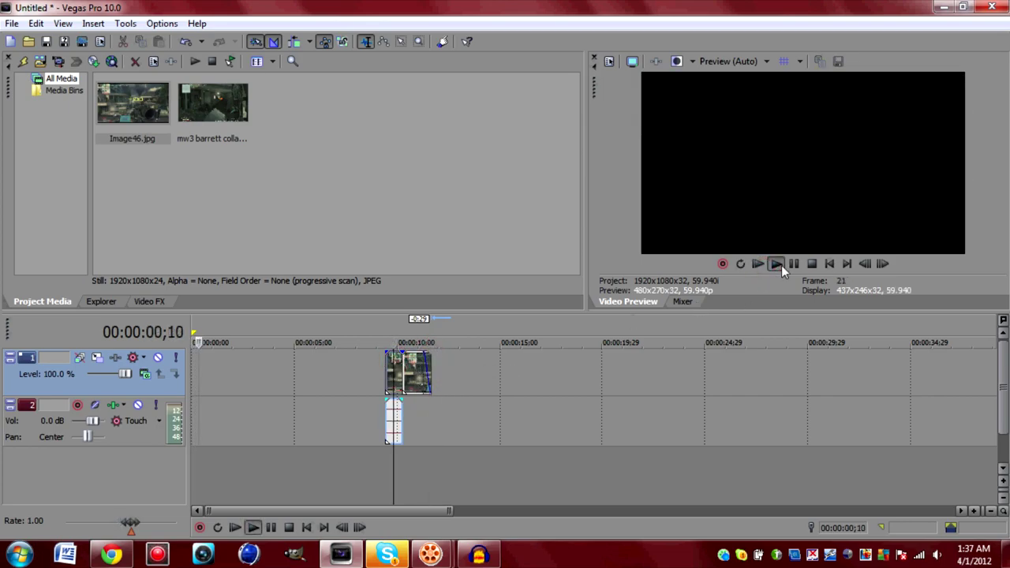
left_click(399, 359)
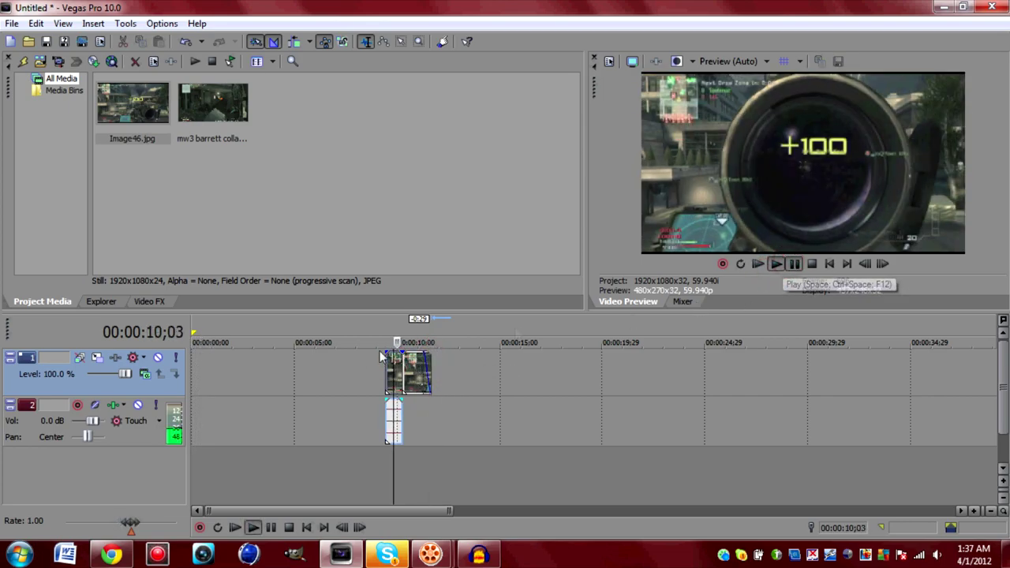
left_click(773, 264)
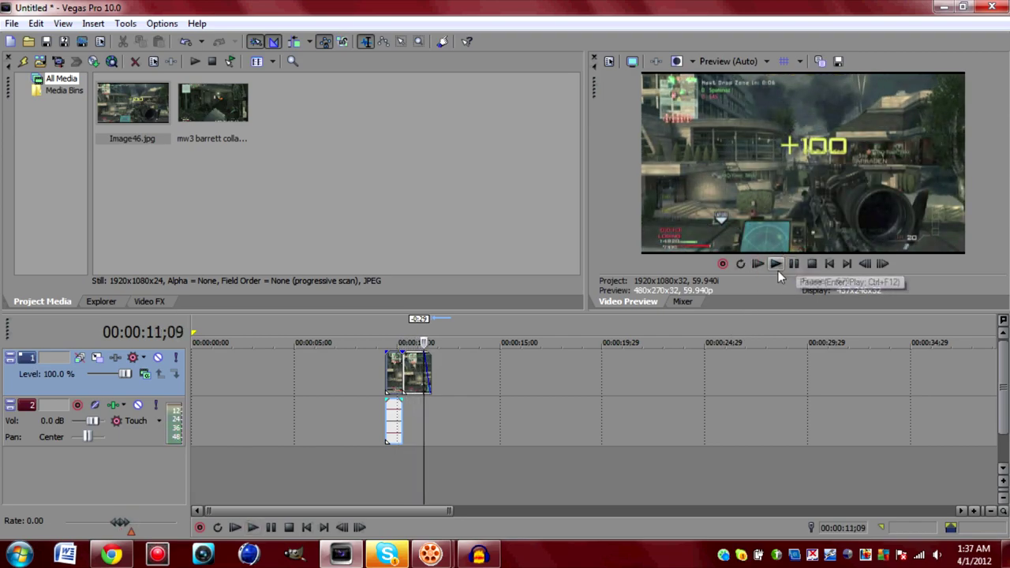
right_click(415, 374)
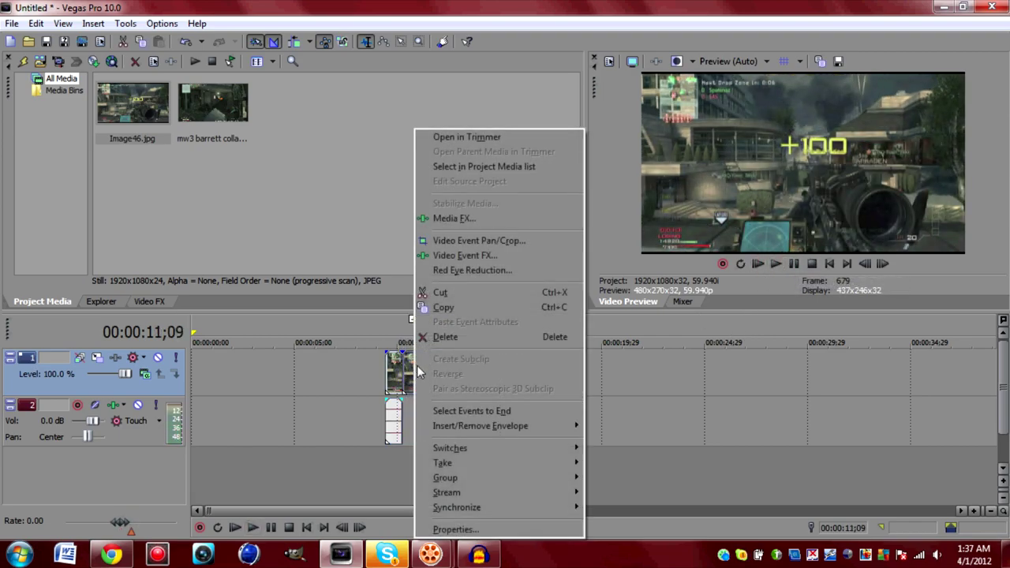
Add pan/crop keyframes at the start and about 1 second, shrinking the centred, aspect-locked frame to 1,416.4 x 796.7
left_click(497, 241)
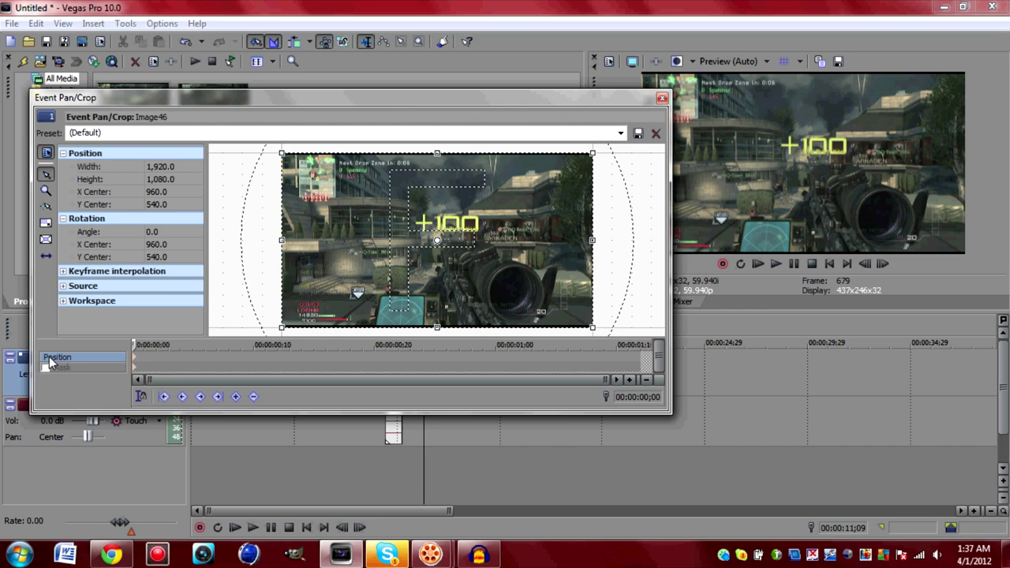
left_click(235, 397)
left_click_drag(133, 345, 574, 347)
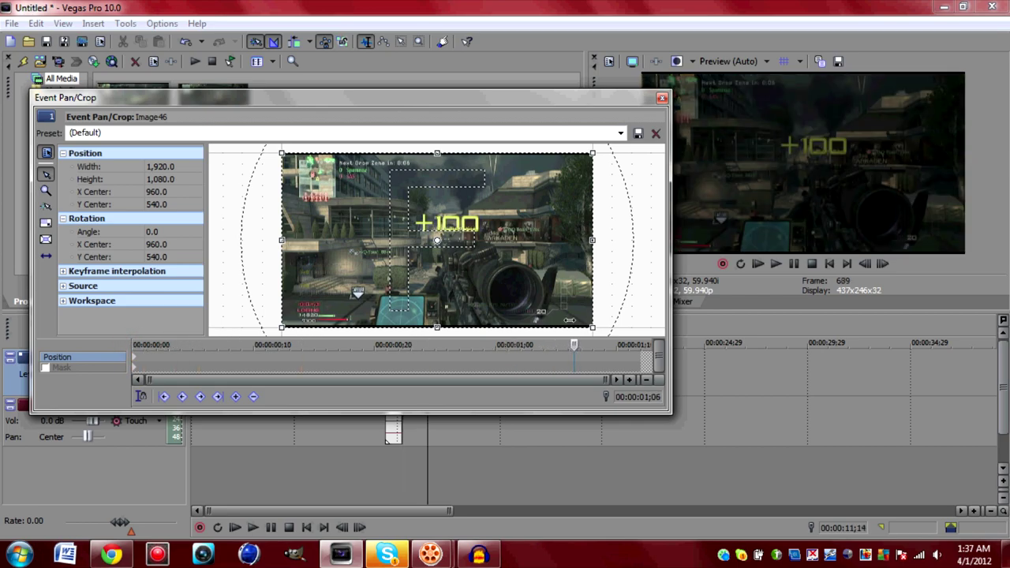
left_click(47, 241)
left_click(46, 225)
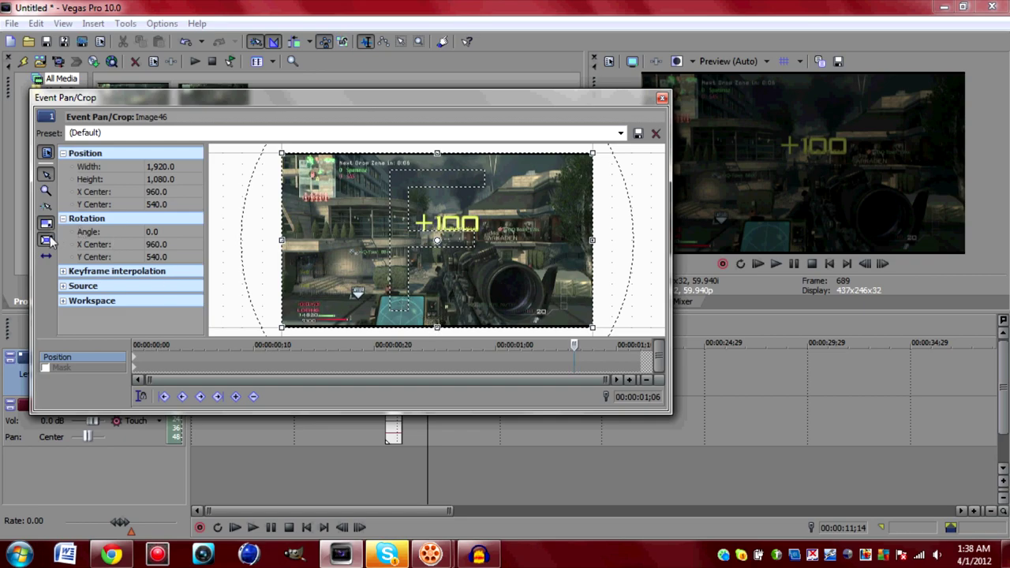
left_click(438, 327)
left_click_drag(437, 327, 446, 303)
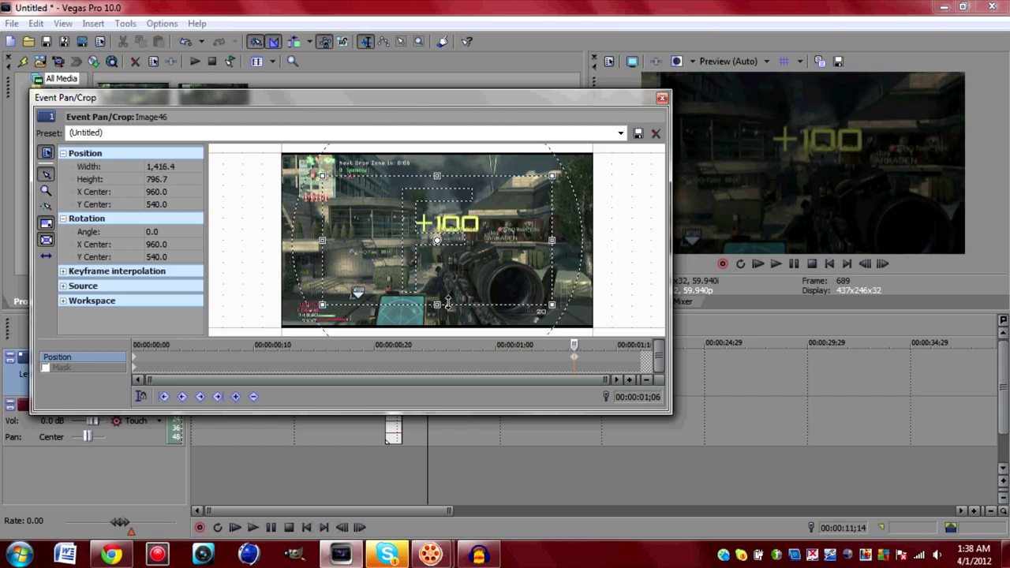
left_click(662, 98)
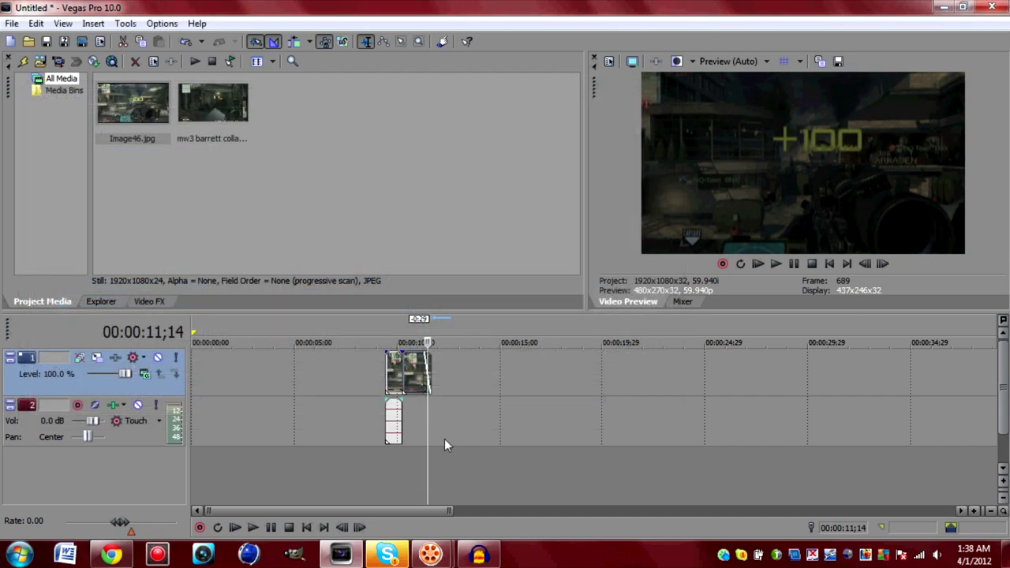
left_click(385, 360)
left_click(776, 263)
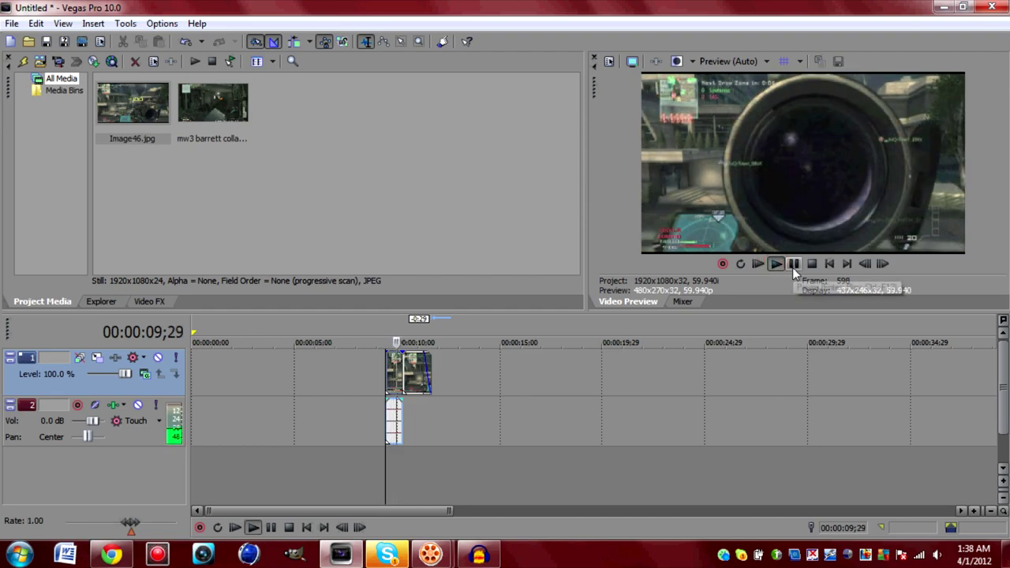
left_click(794, 263)
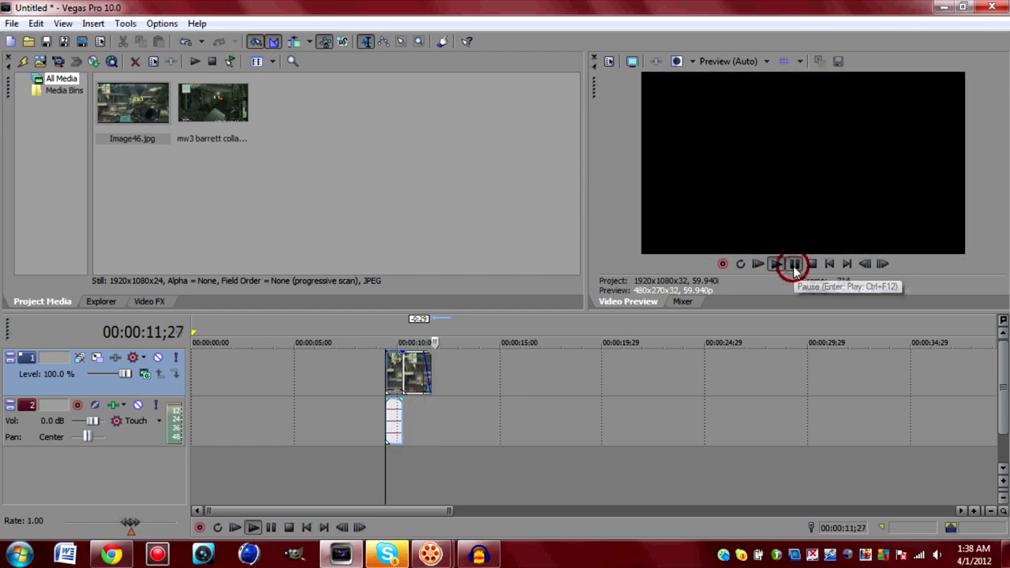
left_click(386, 361)
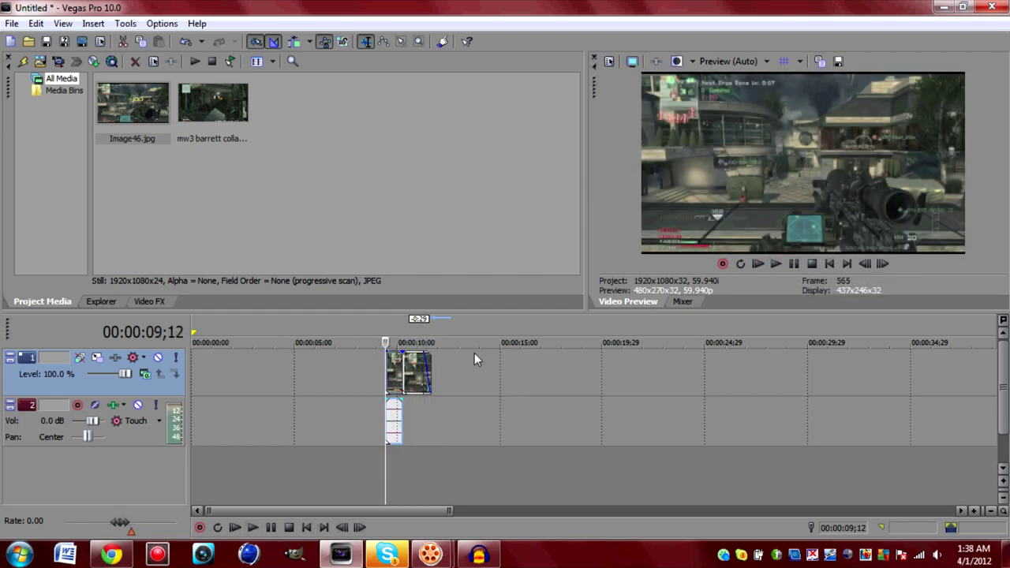
left_click(777, 264)
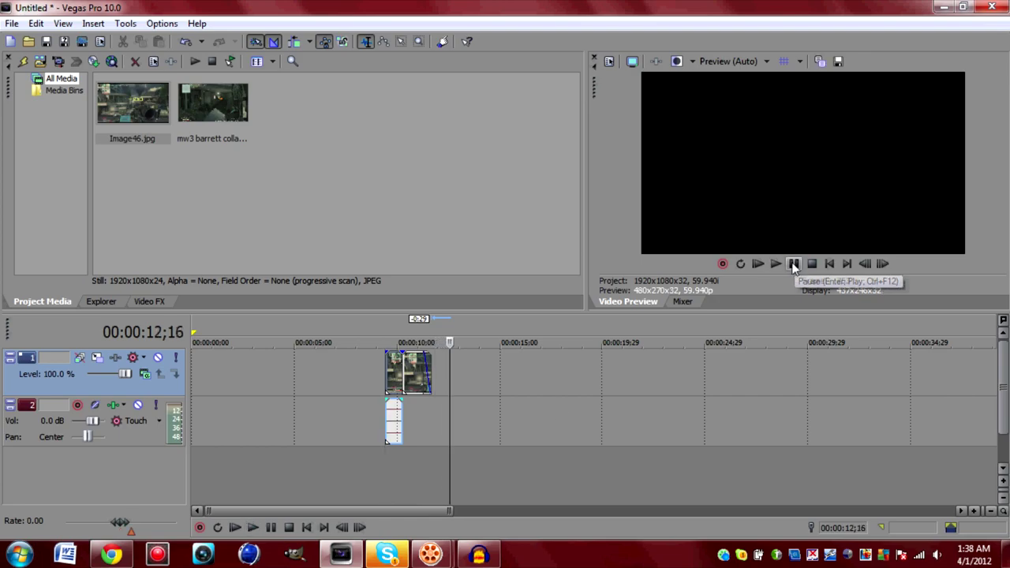
left_click(795, 264)
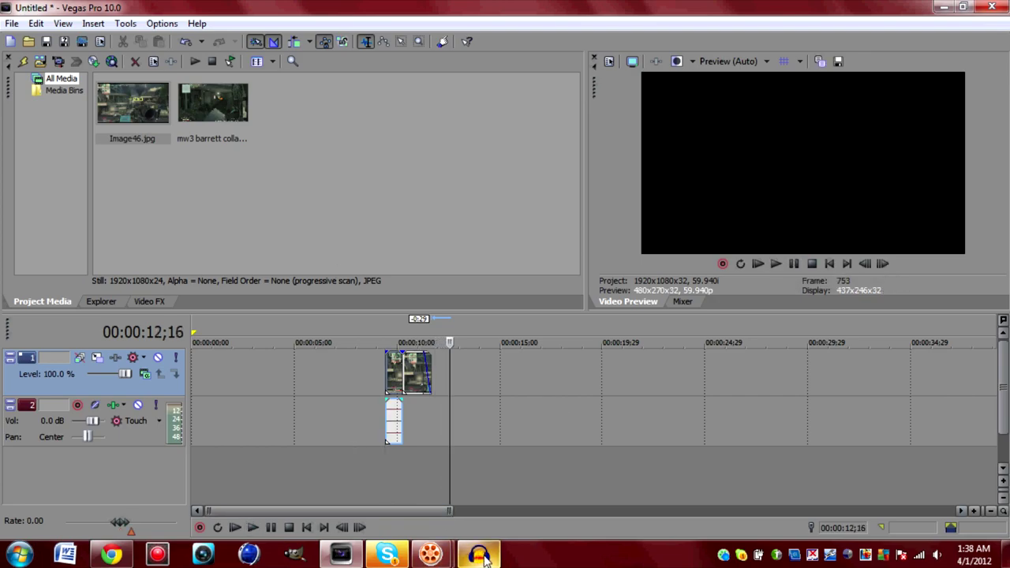